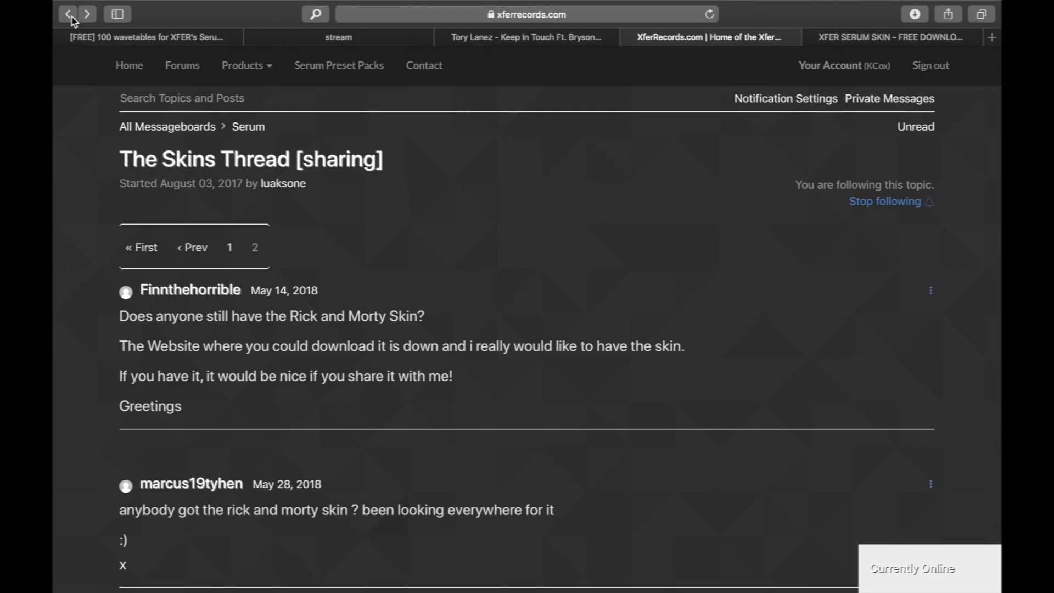
# Open The Skins Thread in the Serum forum and scroll to the Promethium skin reply.
pyautogui.click(68, 14)
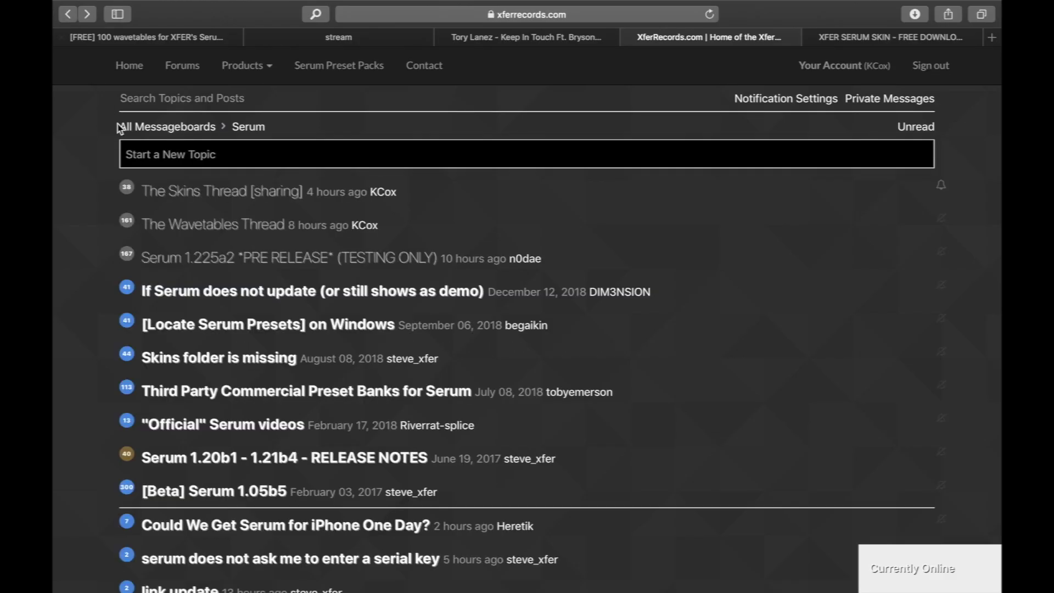
pyautogui.click(214, 194)
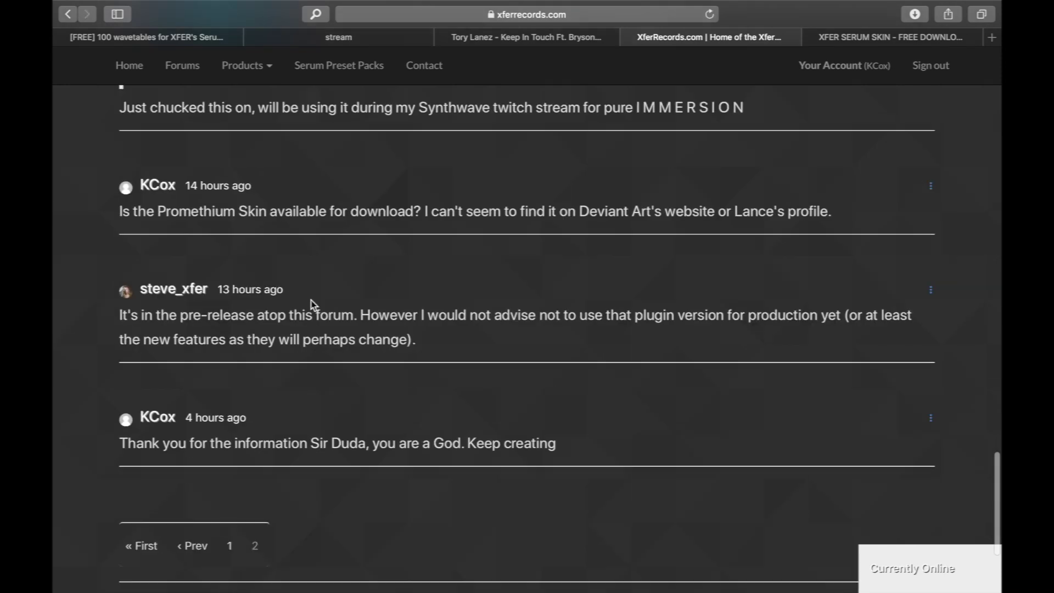
pyautogui.scroll(-3, 313, 305)
pyautogui.scroll(2, 313, 304)
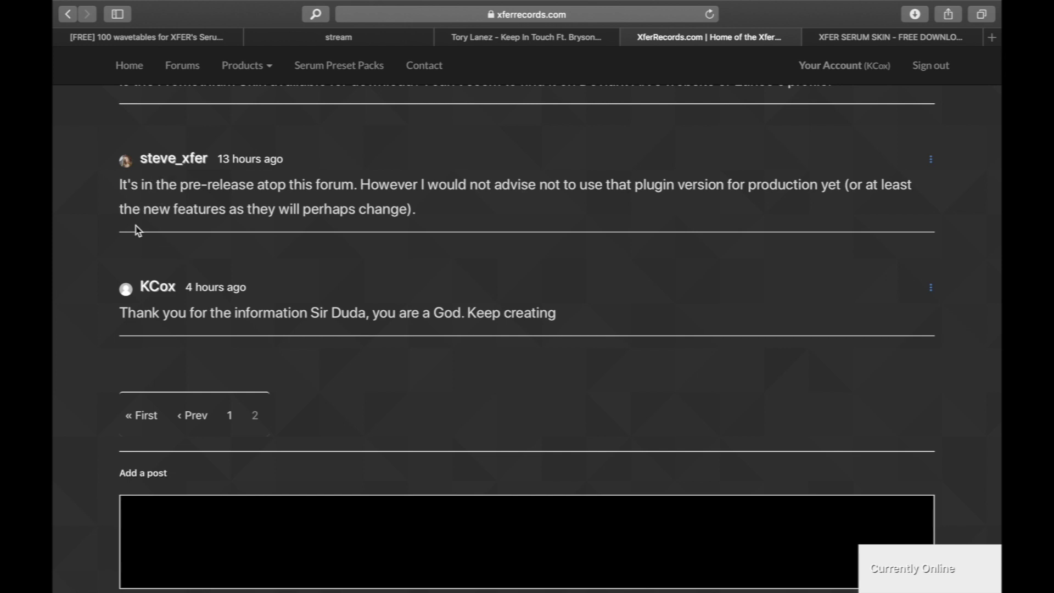
pyautogui.scroll(6, 171, 257)
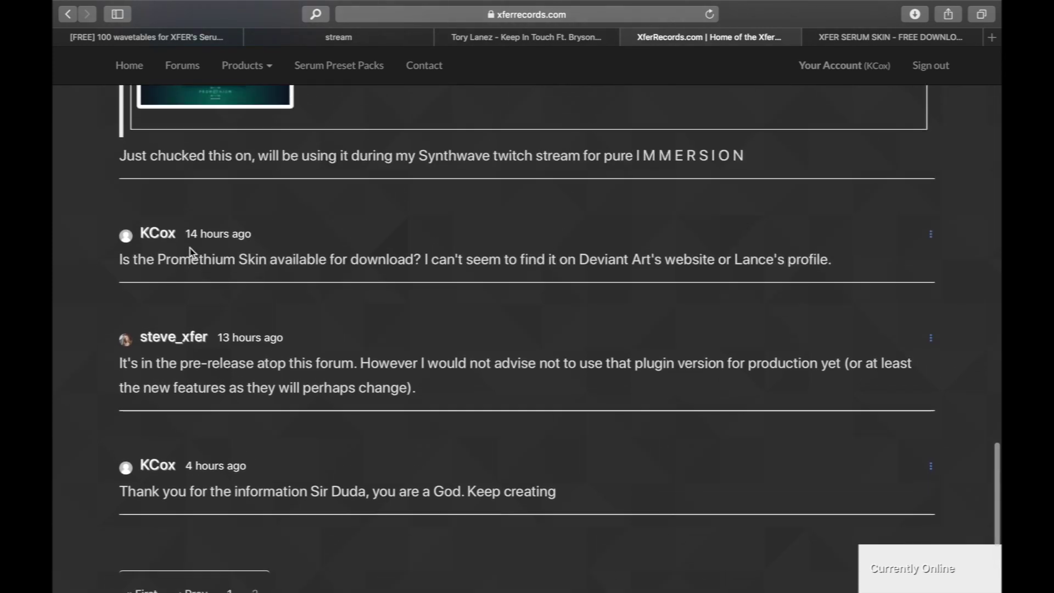
pyautogui.scroll(10, 190, 252)
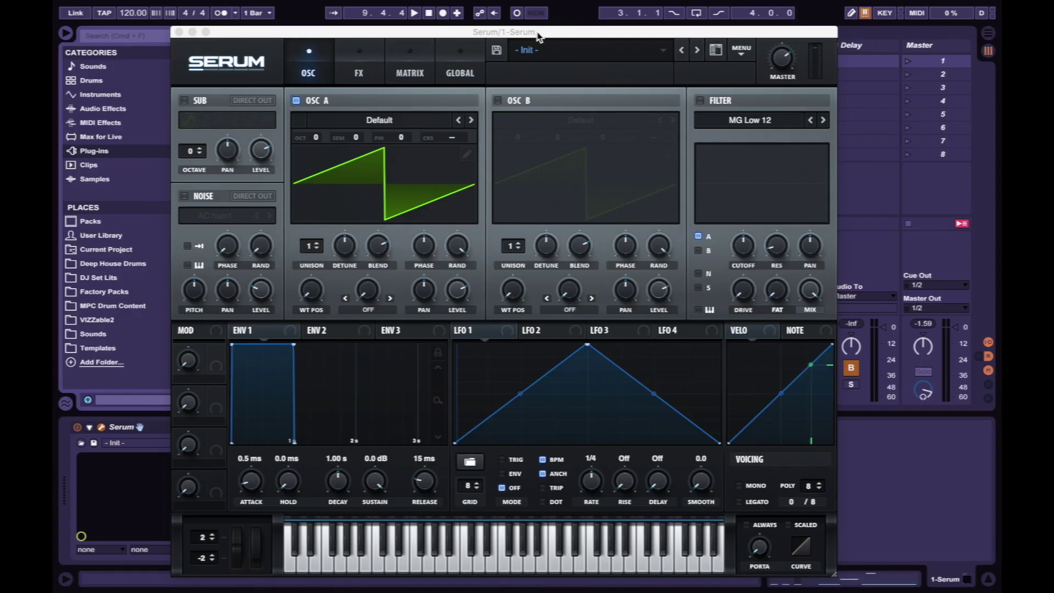
# Raise the Serum window, apply the Promethium skin, and sweep a run of keyboard notes.
pyautogui.moveTo(538, 31); pyautogui.dragTo(538, 12)
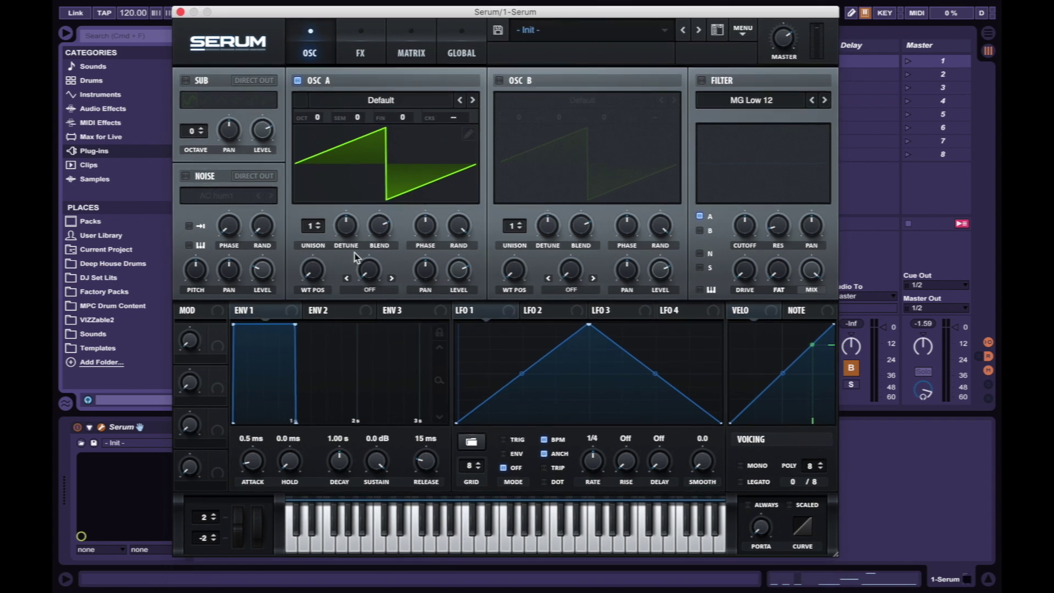
pyautogui.click(213, 49)
pyautogui.moveTo(220, 65)
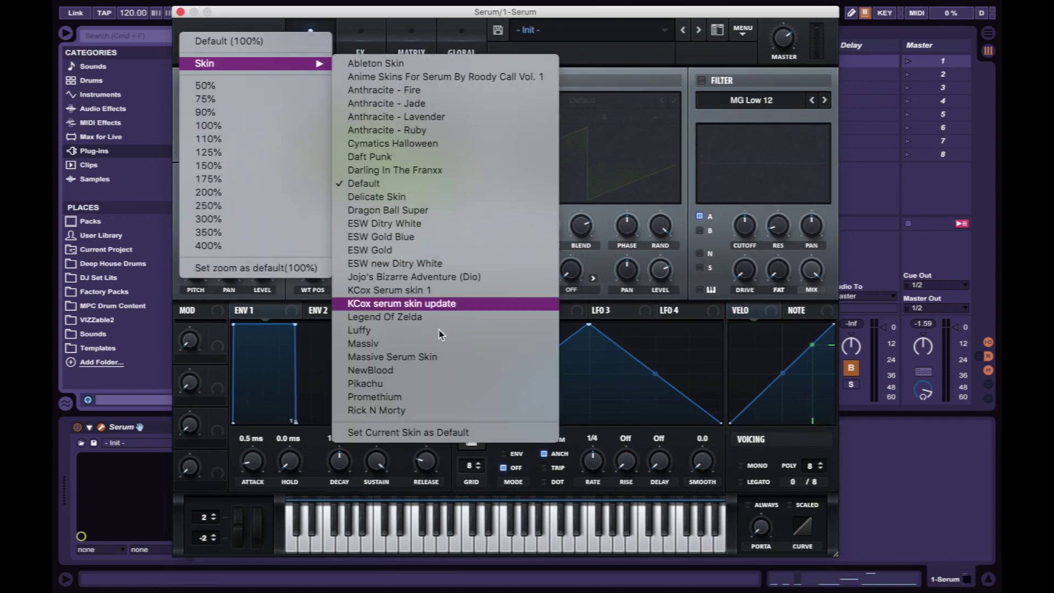
pyautogui.click(421, 399)
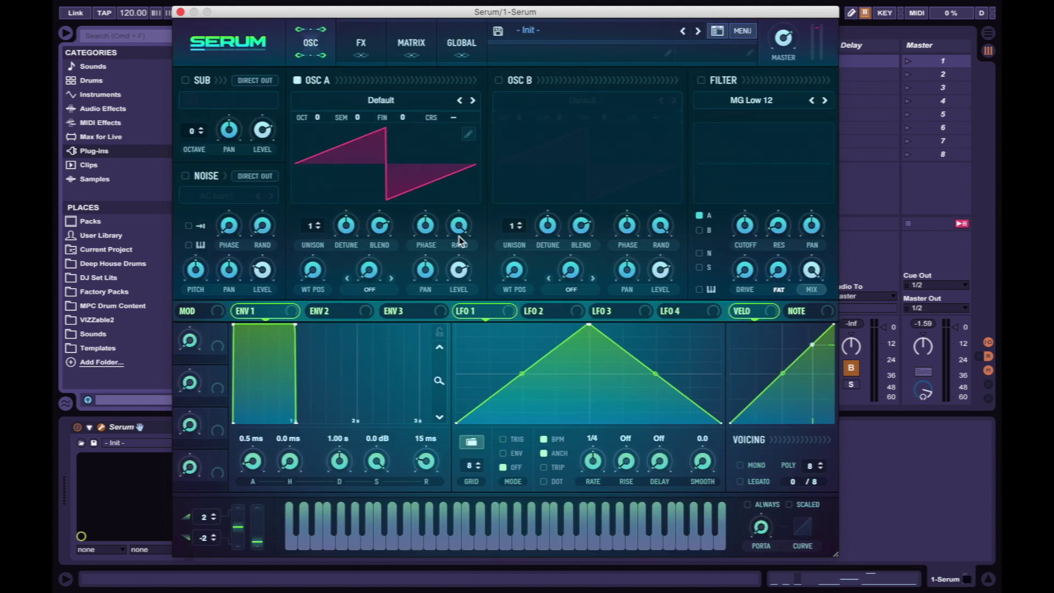
pyautogui.moveTo(327, 548); pyautogui.dragTo(427, 546)
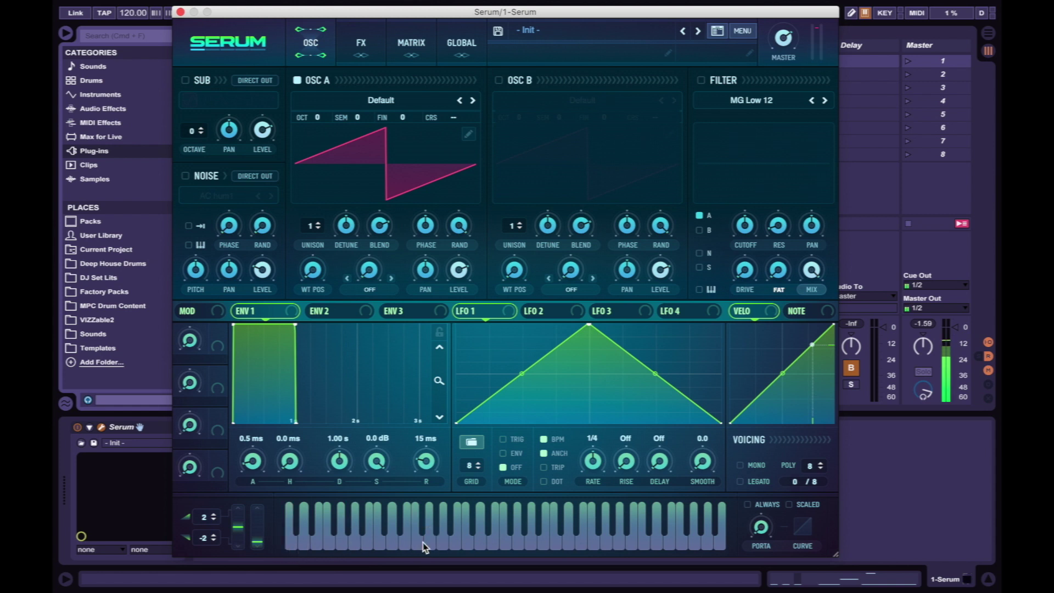
pyautogui.click(767, 102)
pyautogui.moveTo(763, 118)
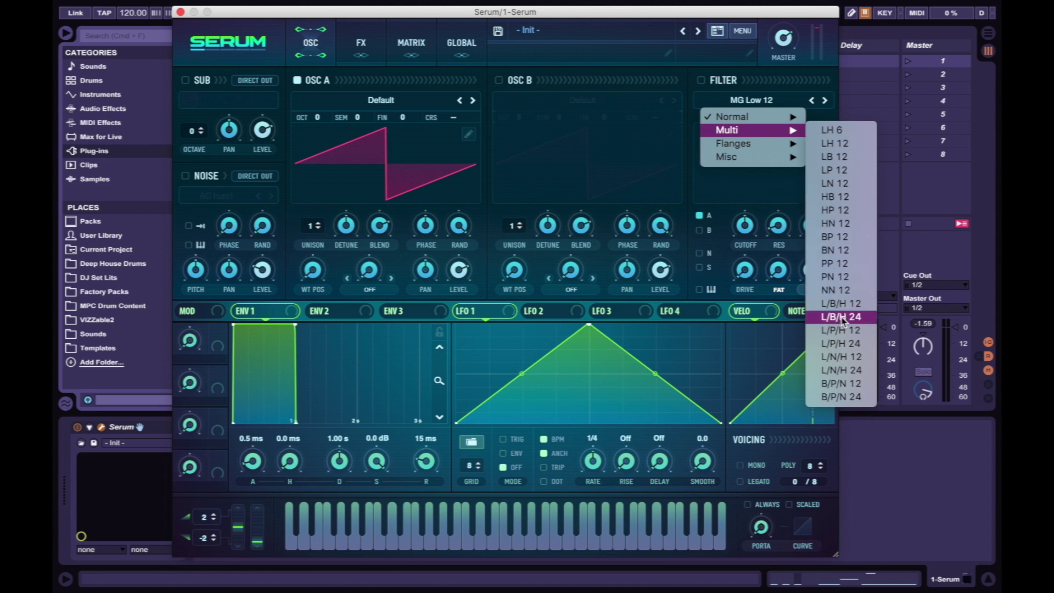
pyautogui.moveTo(778, 151)
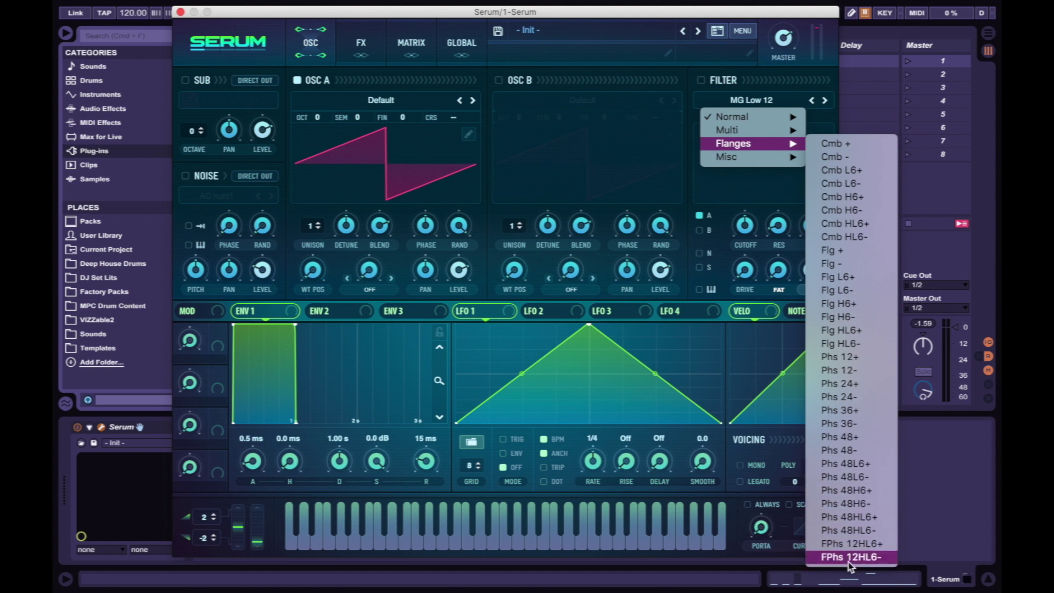
pyautogui.moveTo(727, 157)
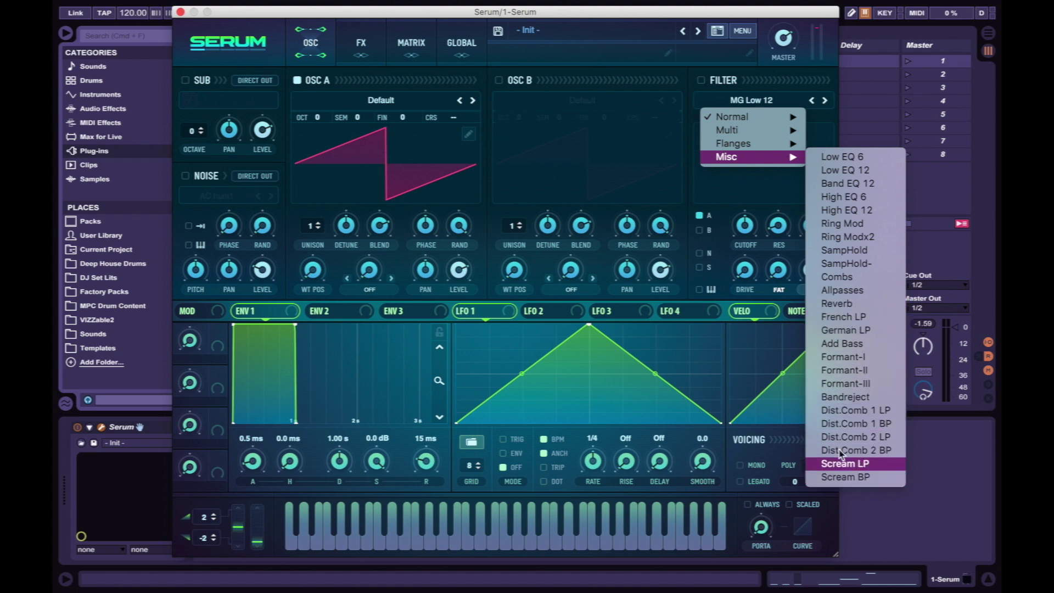
# Load User > Growl 2018 > Oh sheesh-nick and play two notes on the keyboard.
pyautogui.click(546, 31)
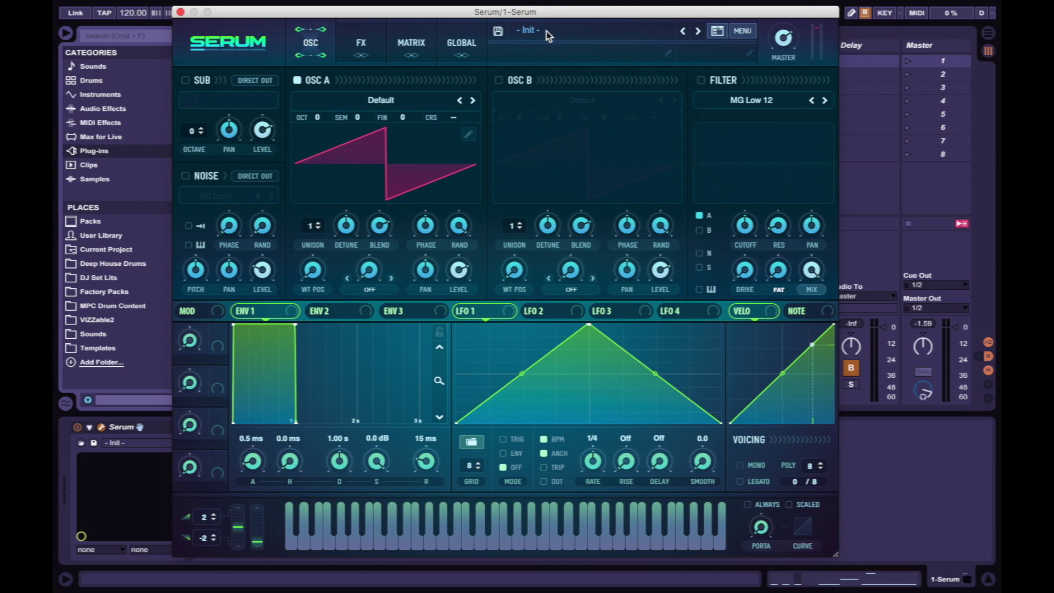
pyautogui.click(572, 32)
pyautogui.moveTo(694, 210)
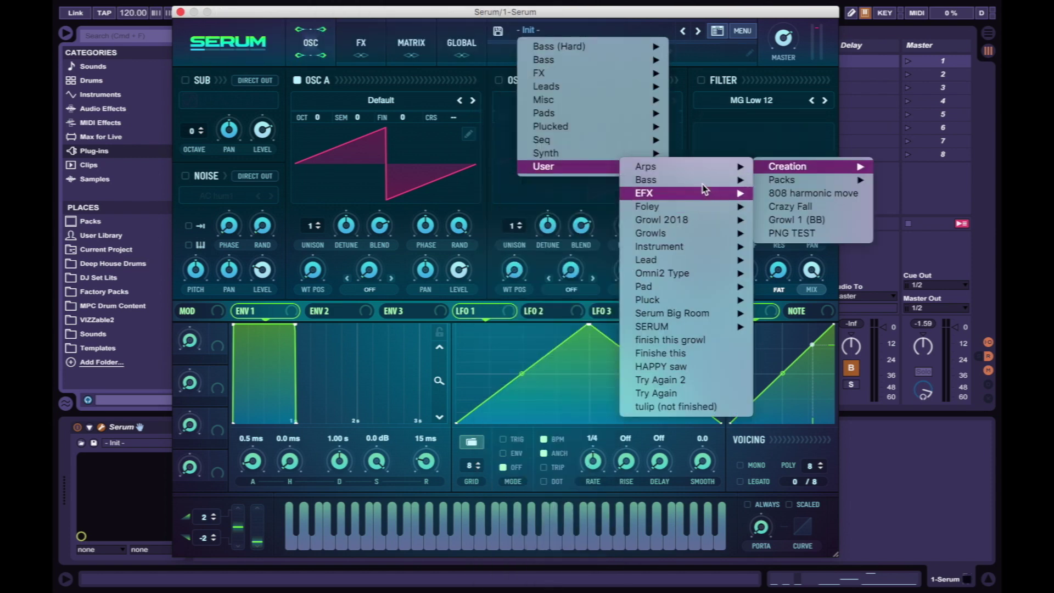
pyautogui.moveTo(565, 227)
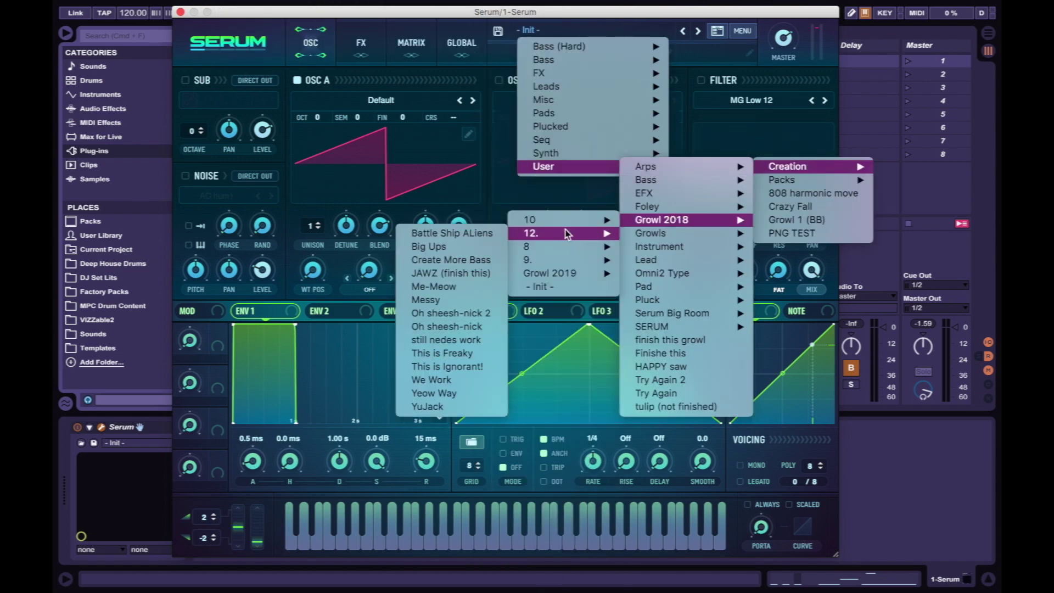
pyautogui.click(472, 326)
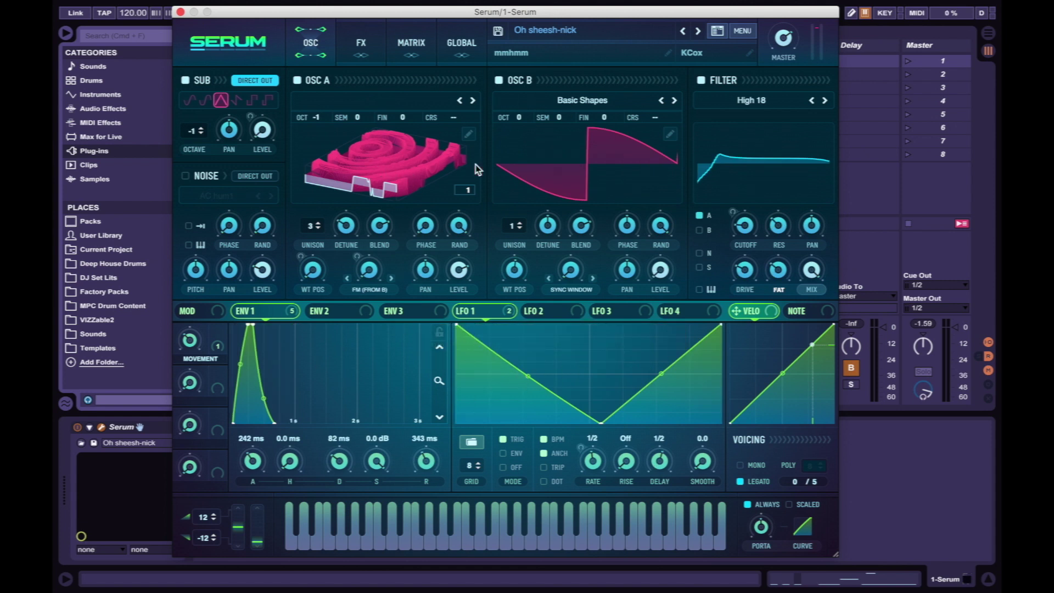
pyautogui.click(291, 541)
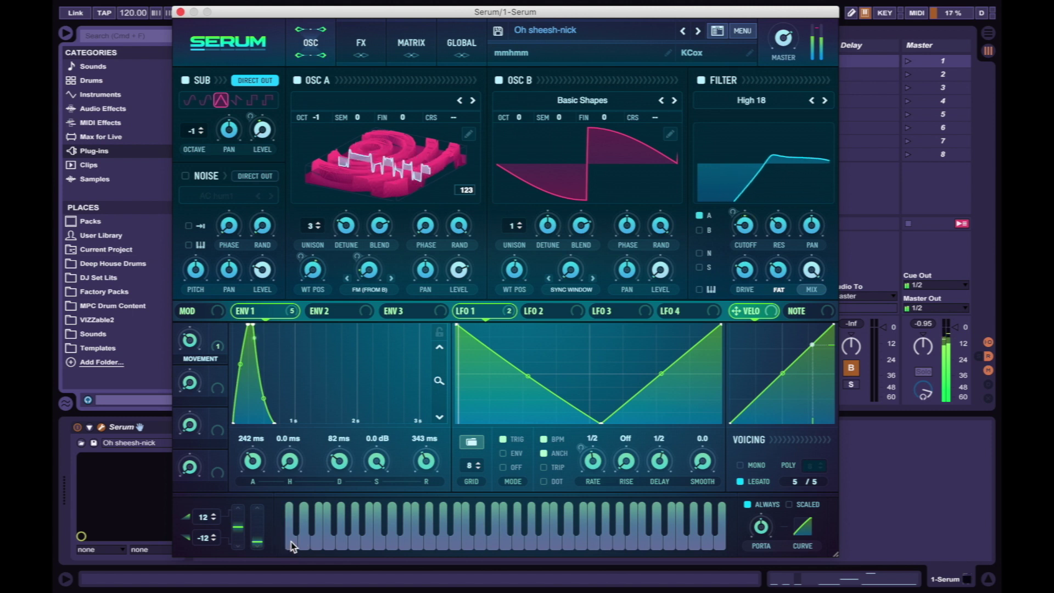
pyautogui.click(343, 542)
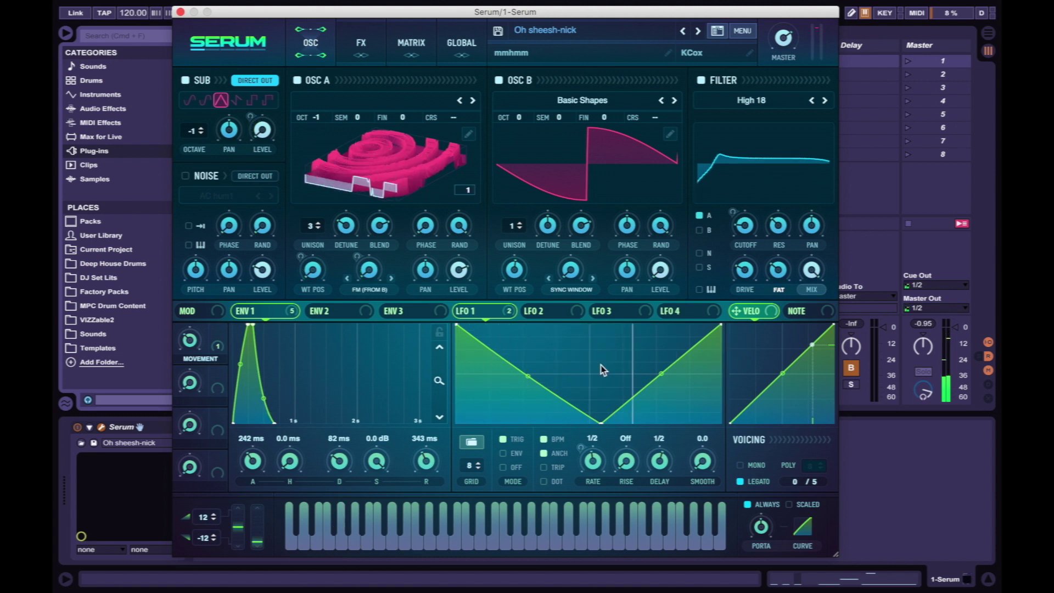
# Switch the filter type to Dist.Comb 2 BP and play a few low notes.
pyautogui.click(751, 103)
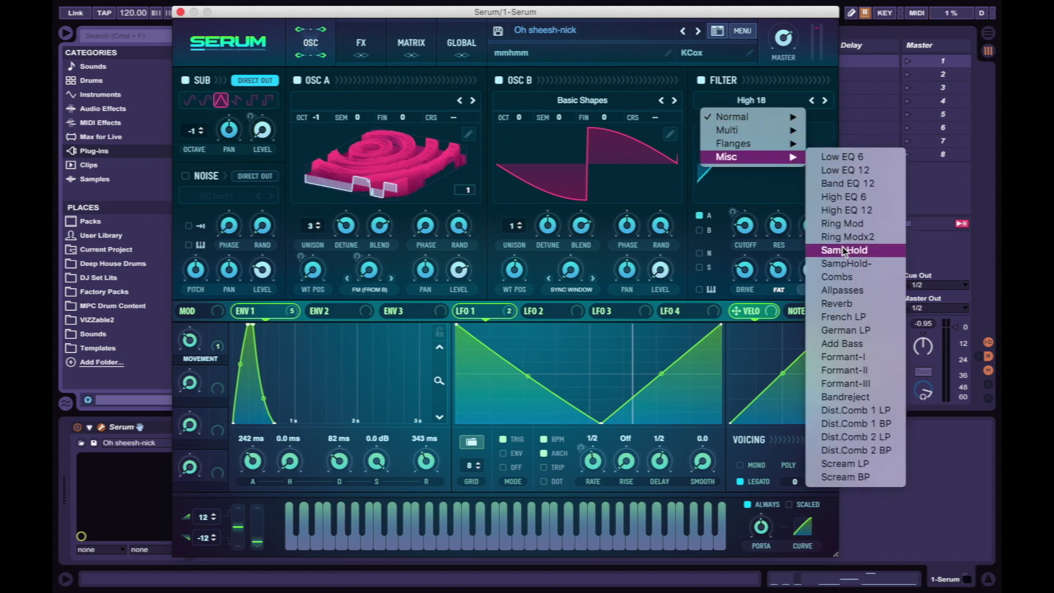
pyautogui.click(853, 454)
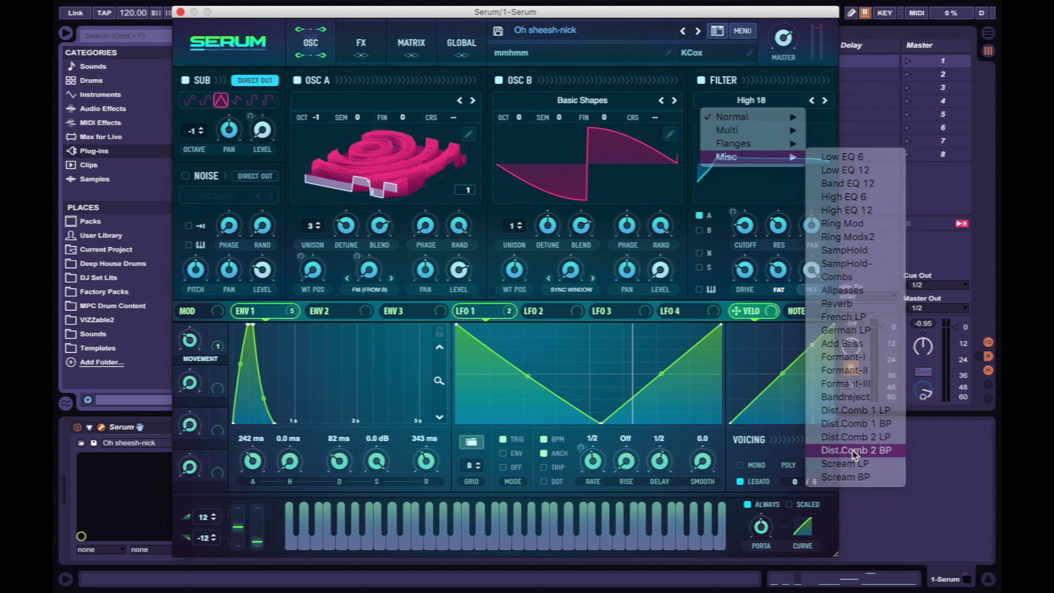
pyautogui.click(319, 544)
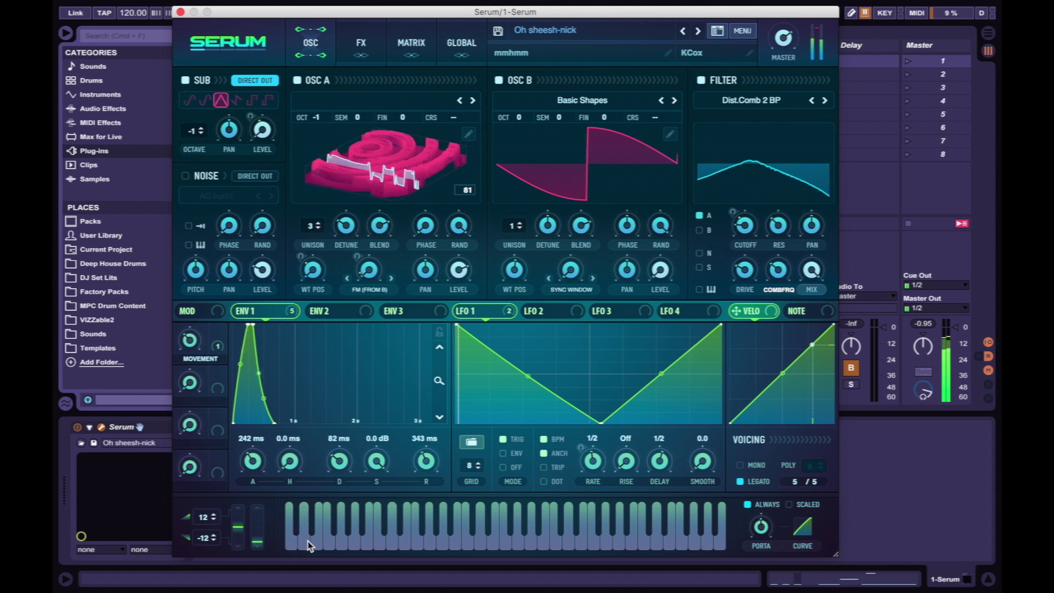
pyautogui.click(302, 543)
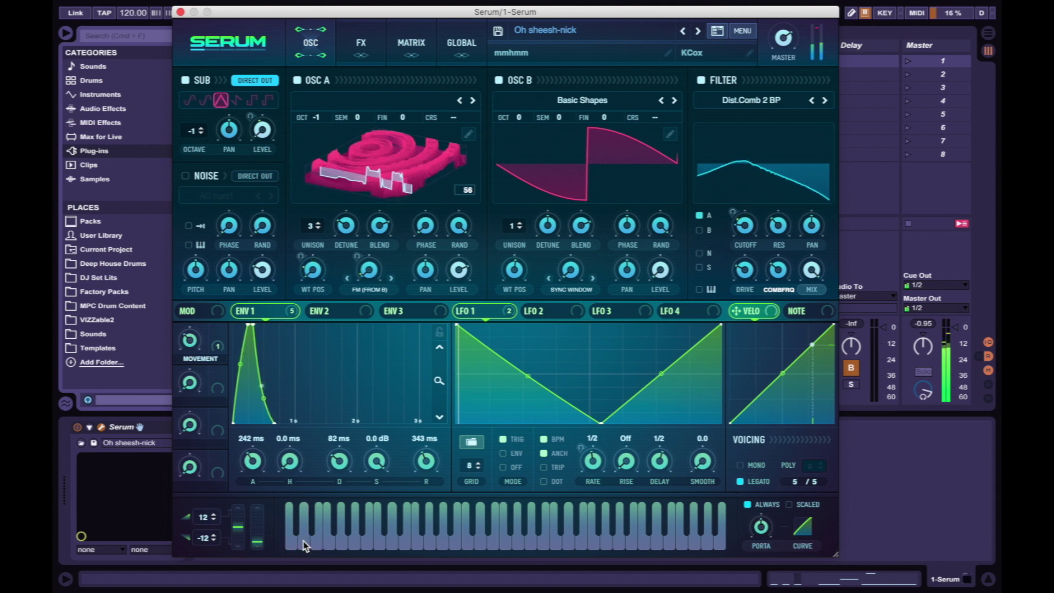
pyautogui.click(287, 542)
# Modulate the comb frequency by note pitch, curve LFO 1's rising slope, and audition low notes.
pyautogui.moveTo(791, 311); pyautogui.dragTo(777, 281)
pyautogui.rightClick(775, 273)
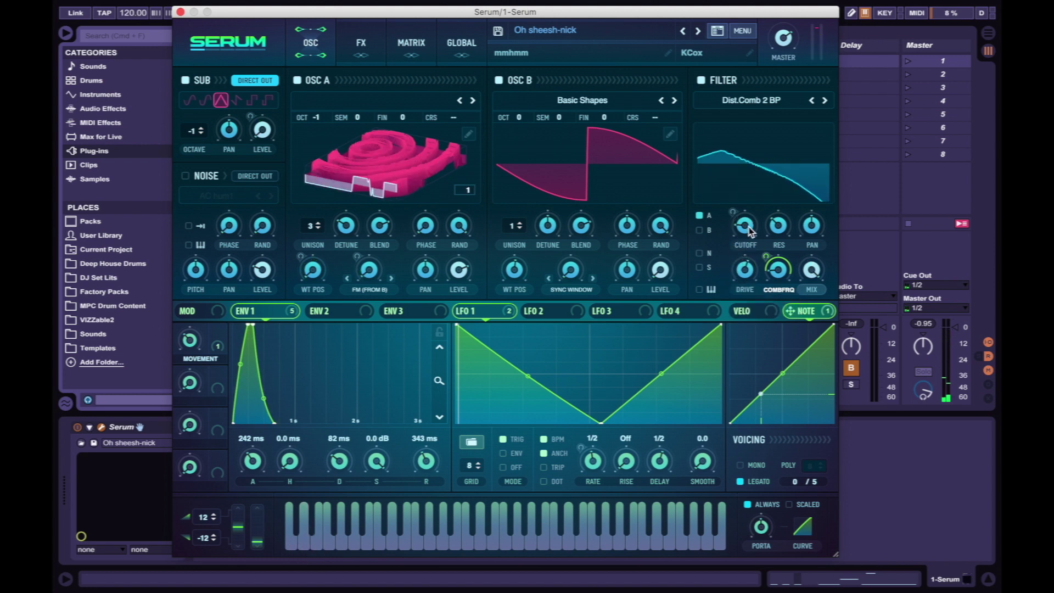
pyautogui.click(291, 543)
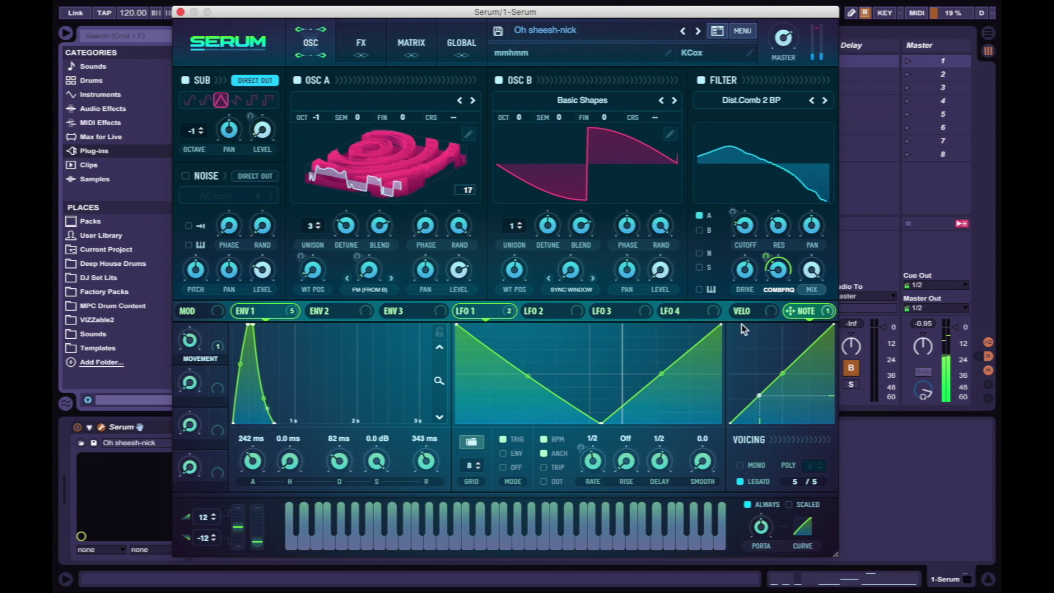
pyautogui.moveTo(662, 375); pyautogui.dragTo(682, 407)
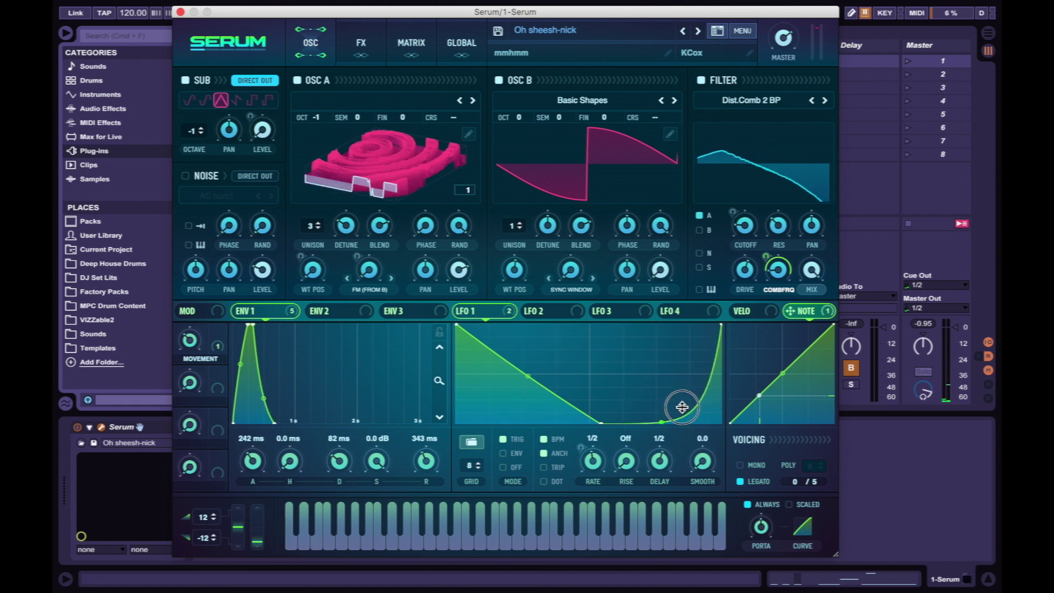
pyautogui.click(299, 546)
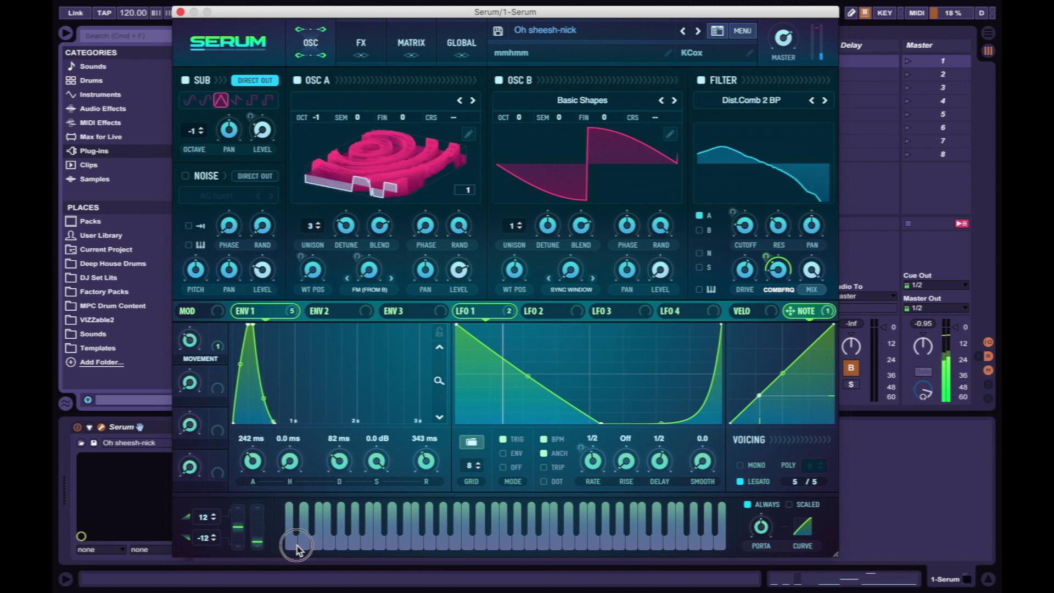
pyautogui.click(296, 546)
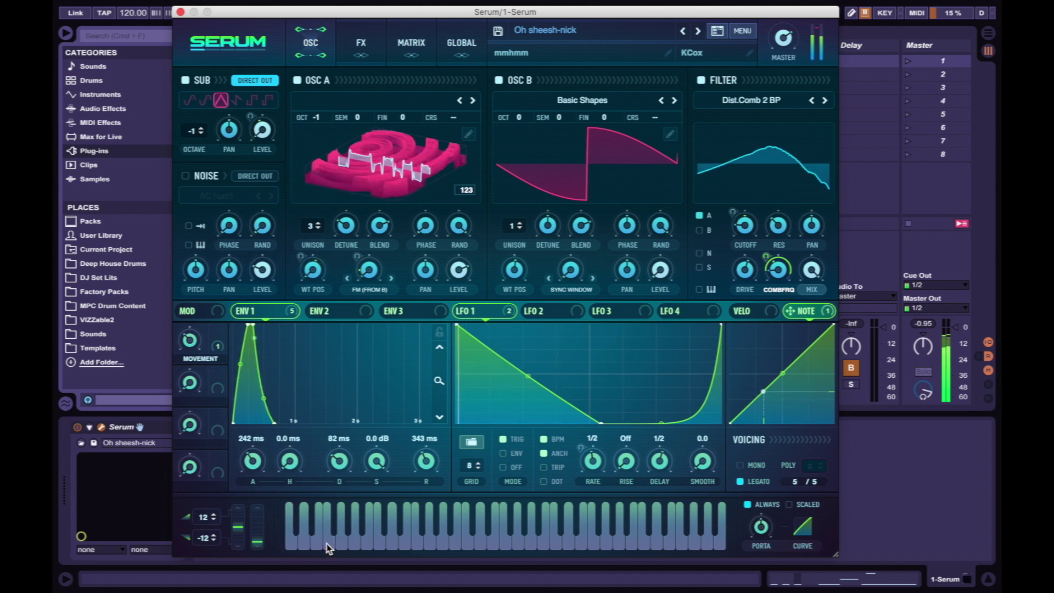
# Close Serum, start clip playback, hide the Detail View and show the Serum track's devices.
pyautogui.moveTo(180, 16)
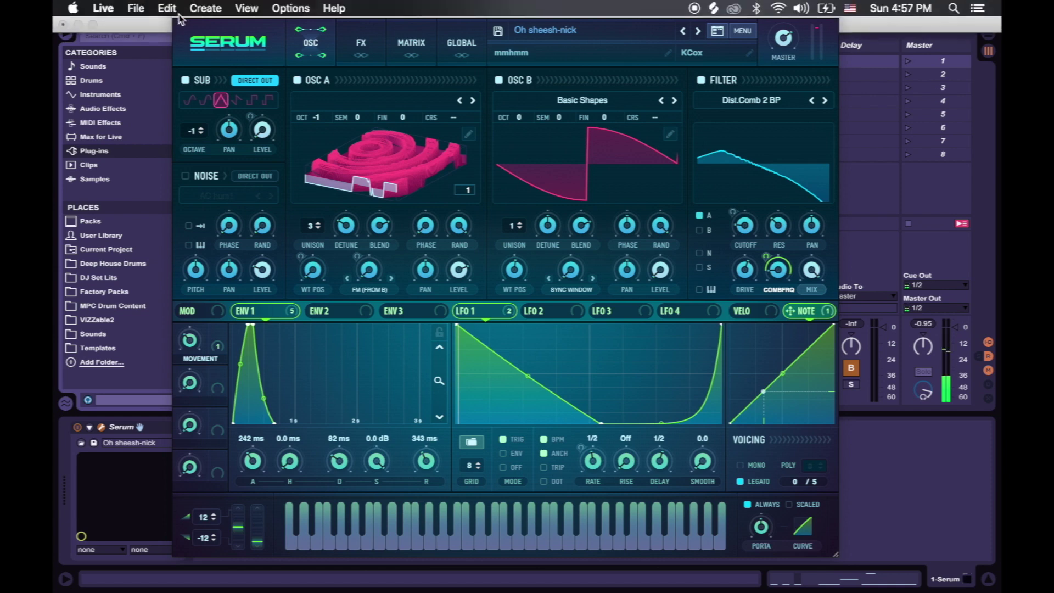
pyautogui.click(63, 24)
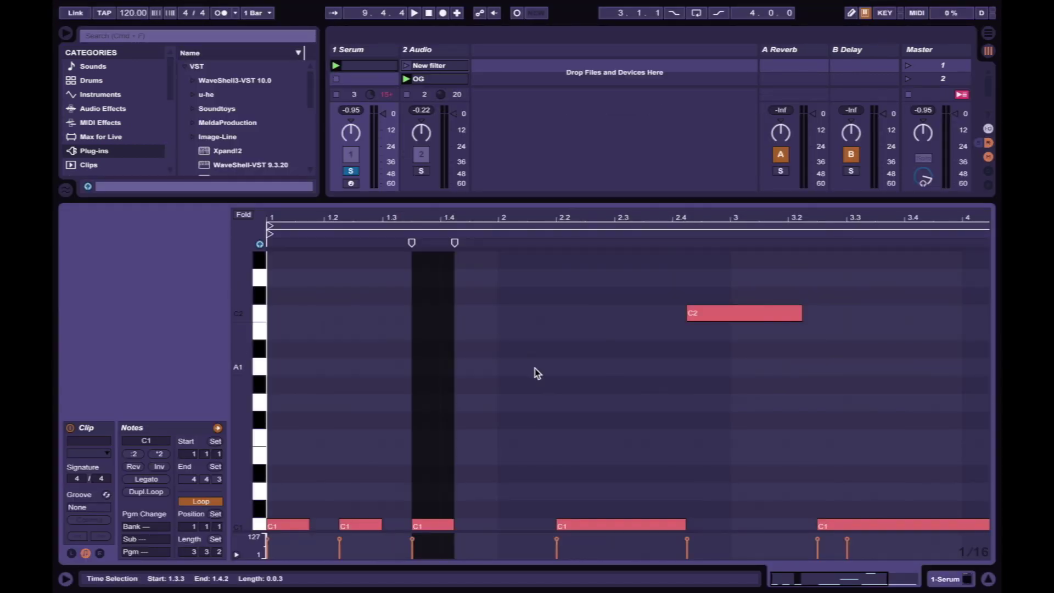
pyautogui.scroll(5, 537, 373)
pyautogui.press('space')
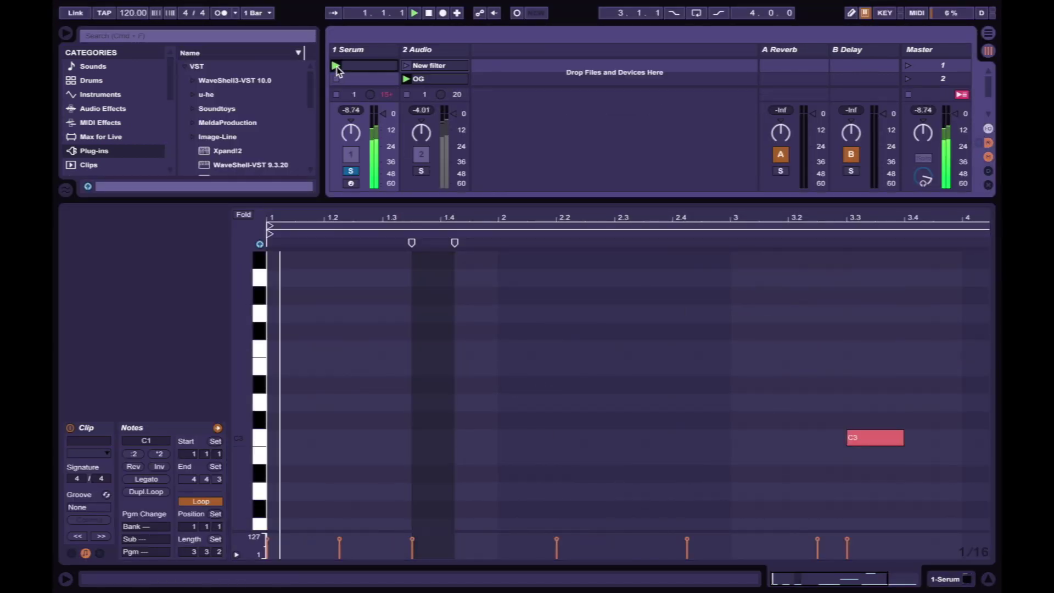
pyautogui.click(990, 577)
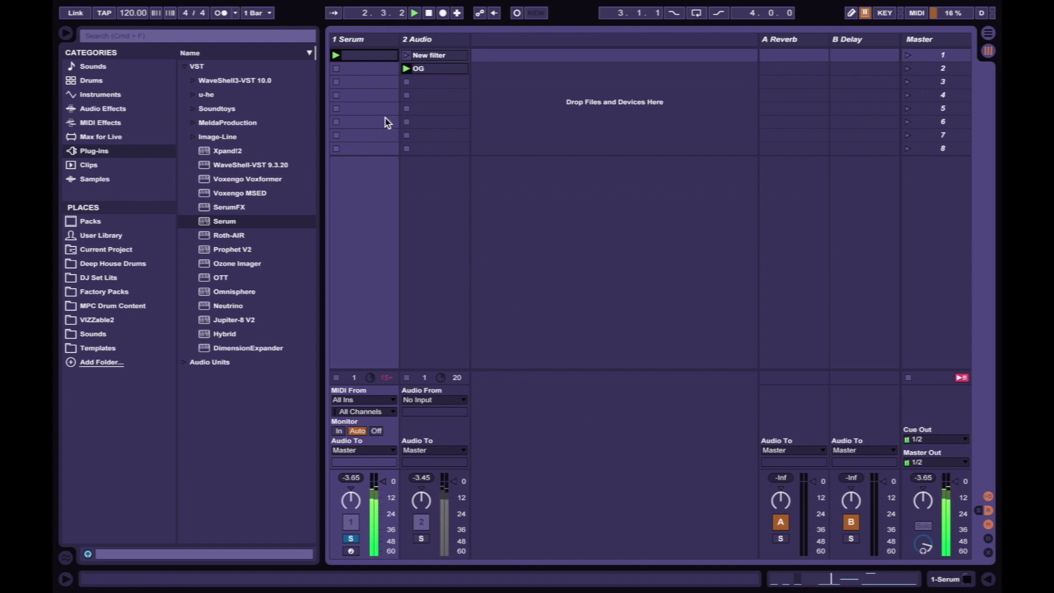
pyautogui.doubleClick(371, 41)
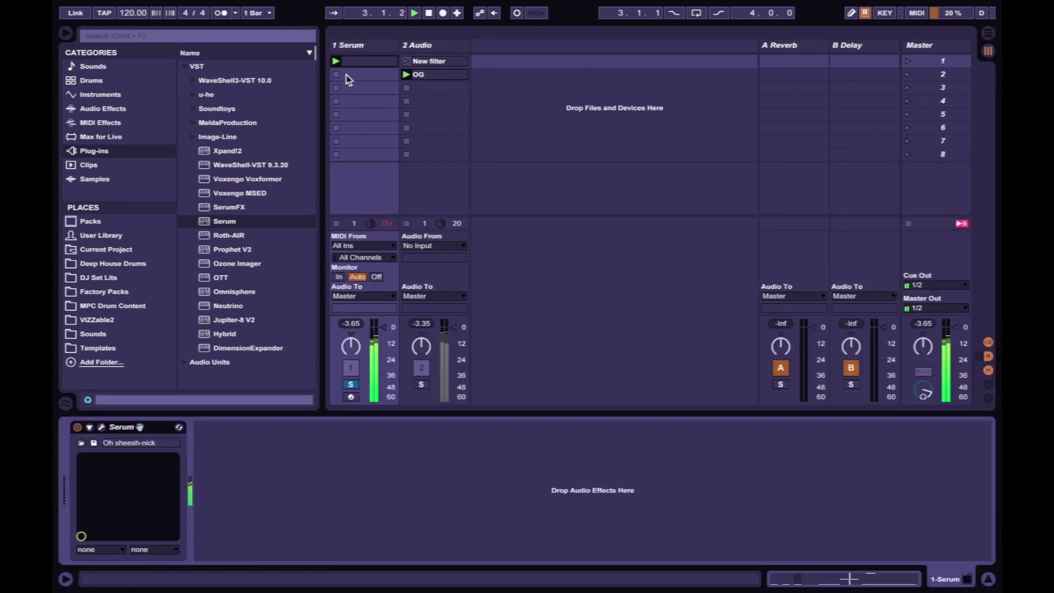
# Reopen Serum, check the filter list, and tour the FX, Global and Matrix pages back to OSC.
pyautogui.click(102, 428)
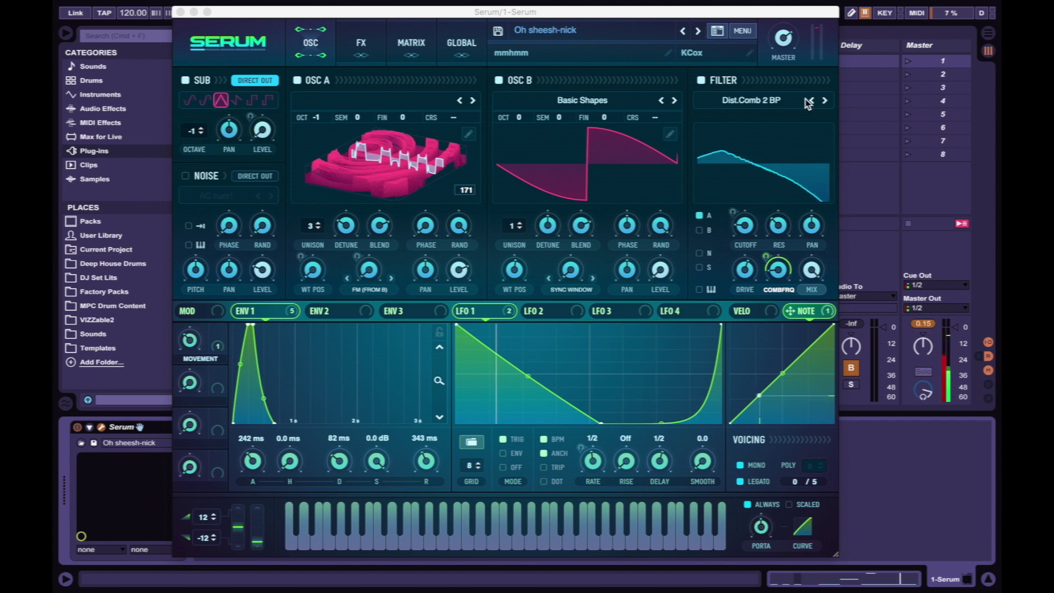
pyautogui.click(784, 103)
pyautogui.click(782, 57)
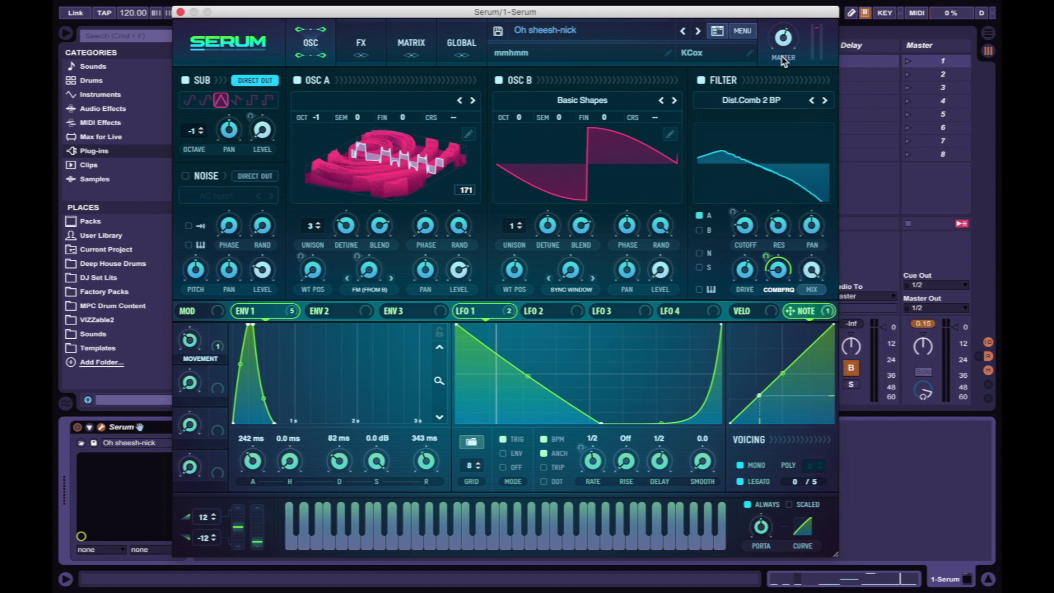
pyautogui.click(360, 42)
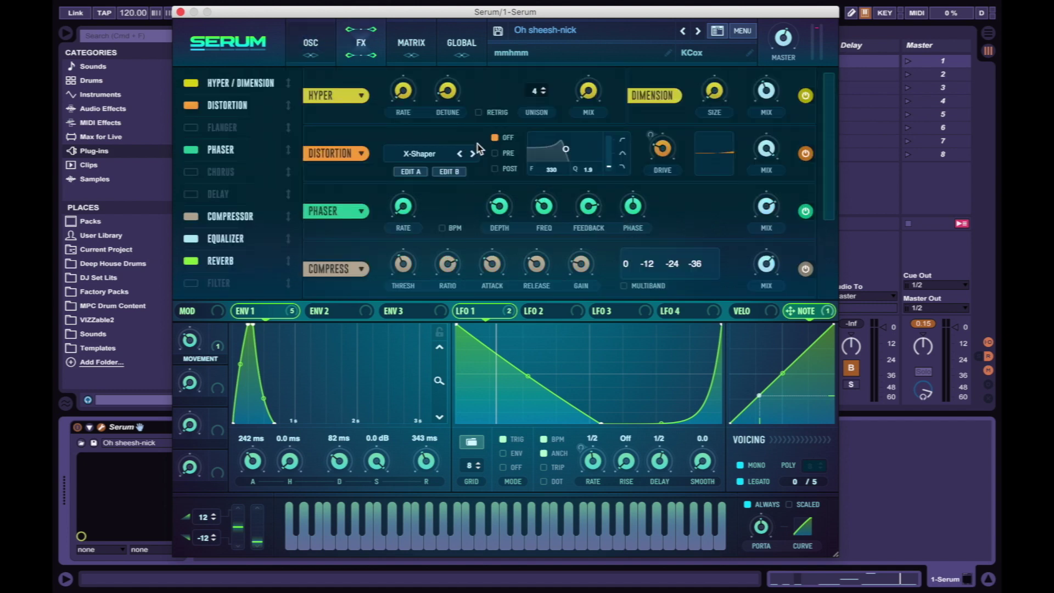
pyautogui.click(467, 48)
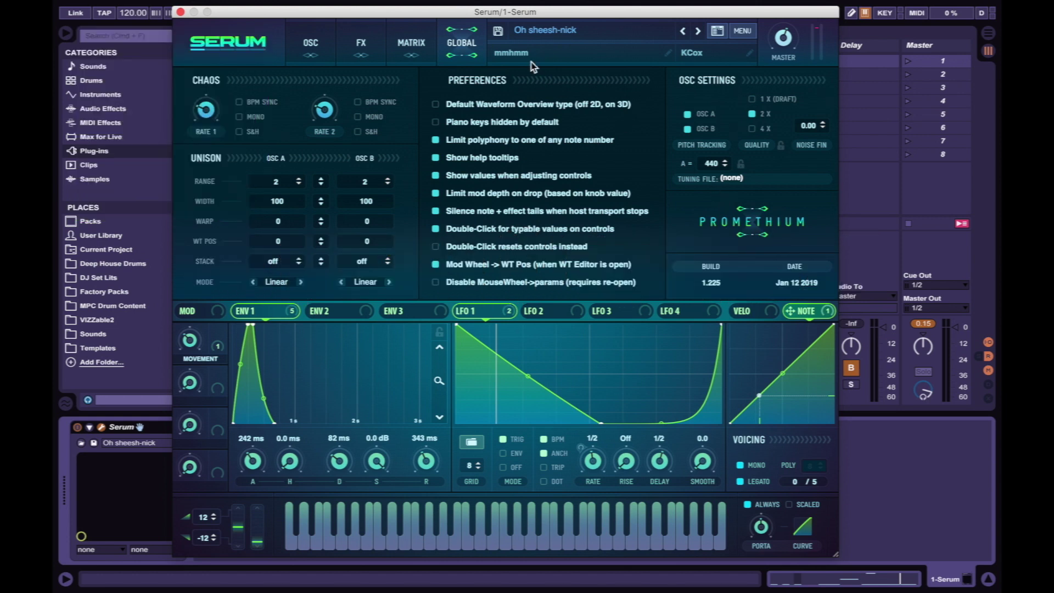
pyautogui.click(413, 57)
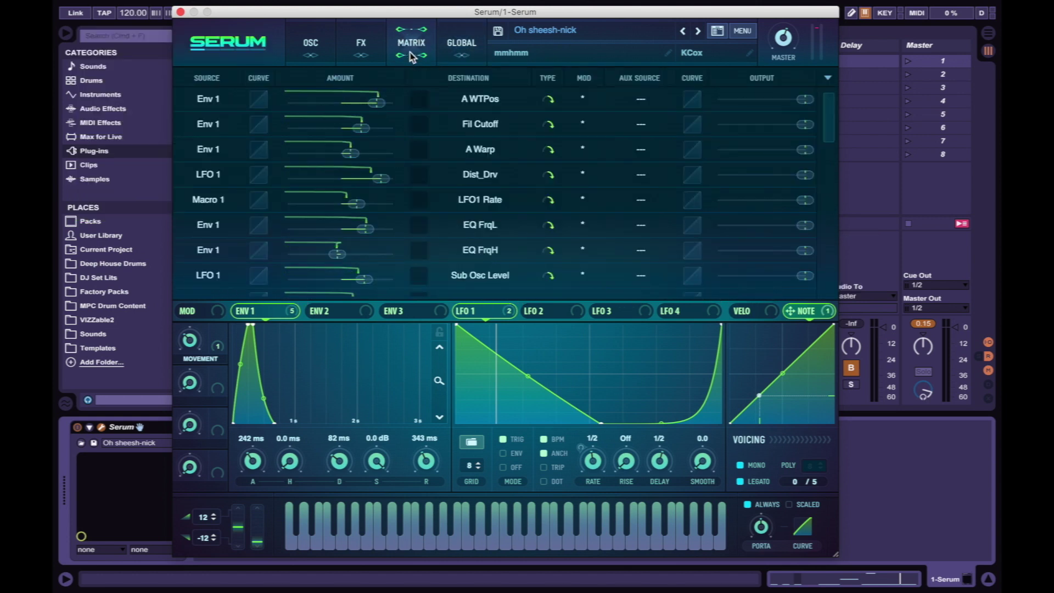
pyautogui.click(367, 55)
pyautogui.click(322, 54)
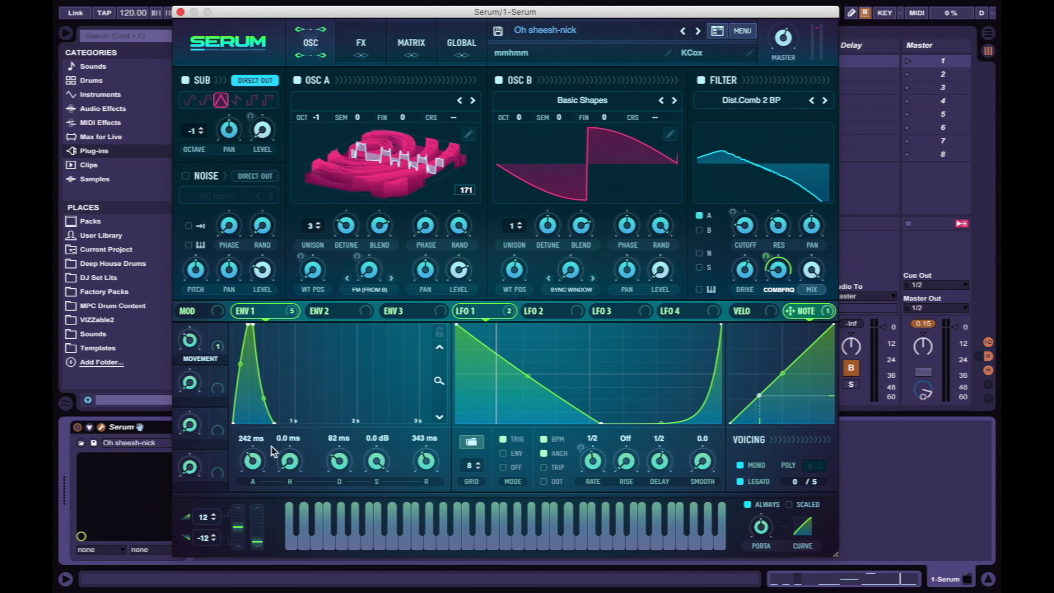
# Play several notes across the keyboard to audition the Oh sheesh-nick patch.
pyautogui.click(309, 529)
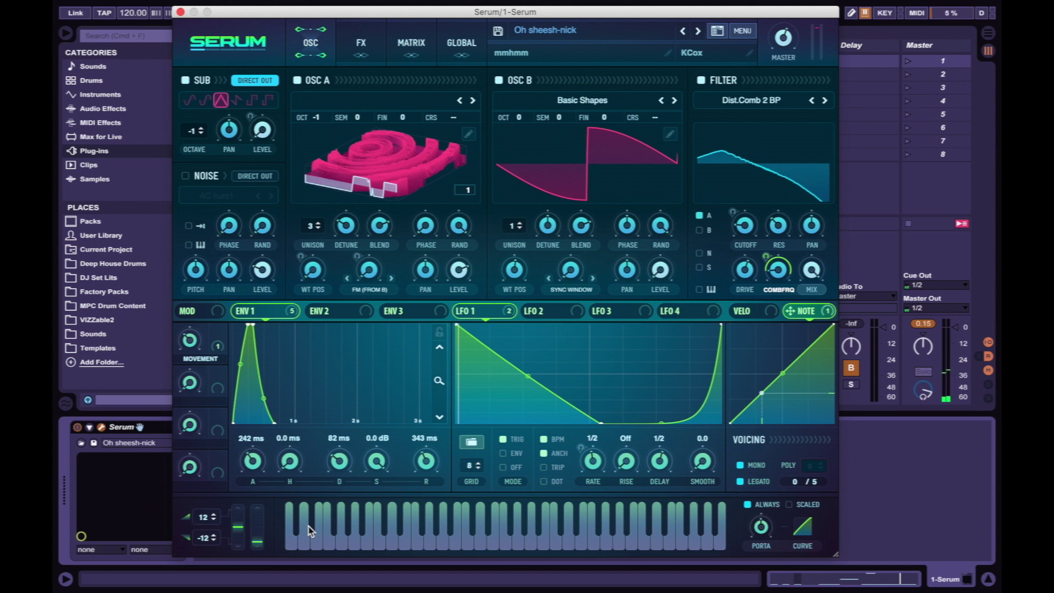
pyautogui.click(354, 545)
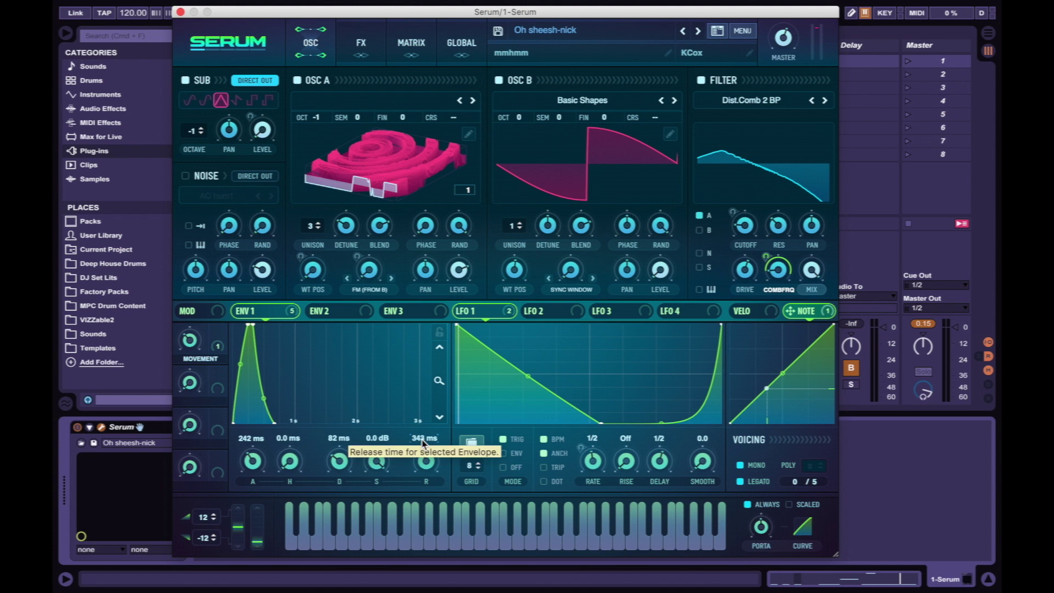
pyautogui.click(378, 544)
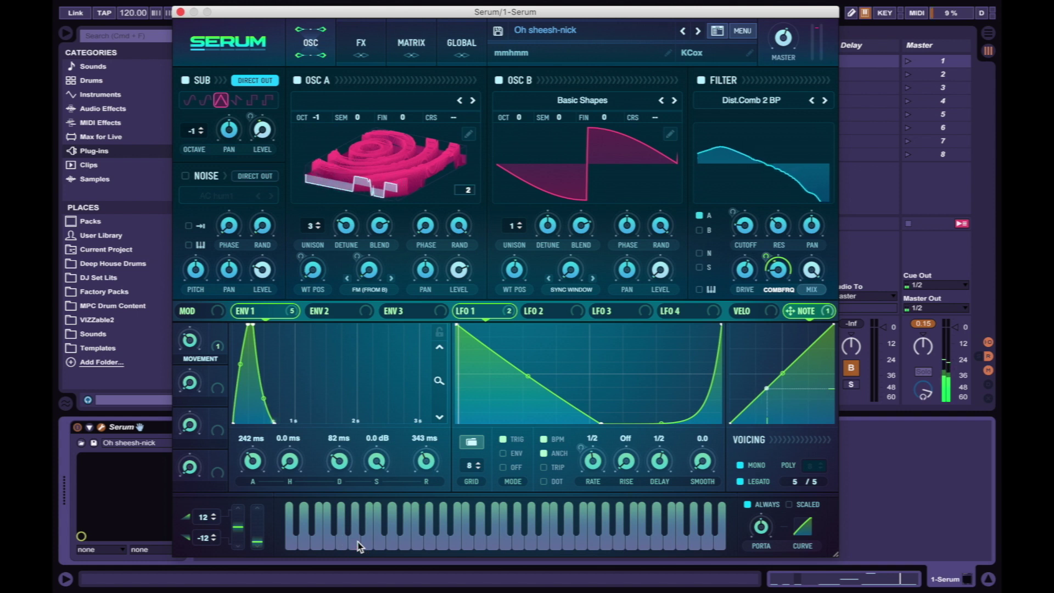
pyautogui.click(343, 545)
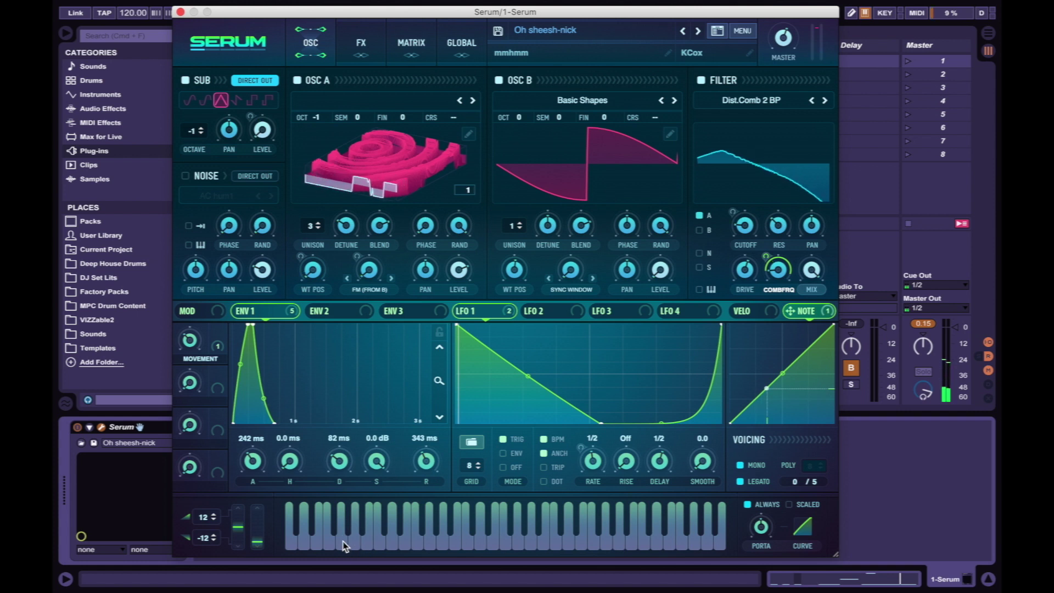
pyautogui.click(304, 546)
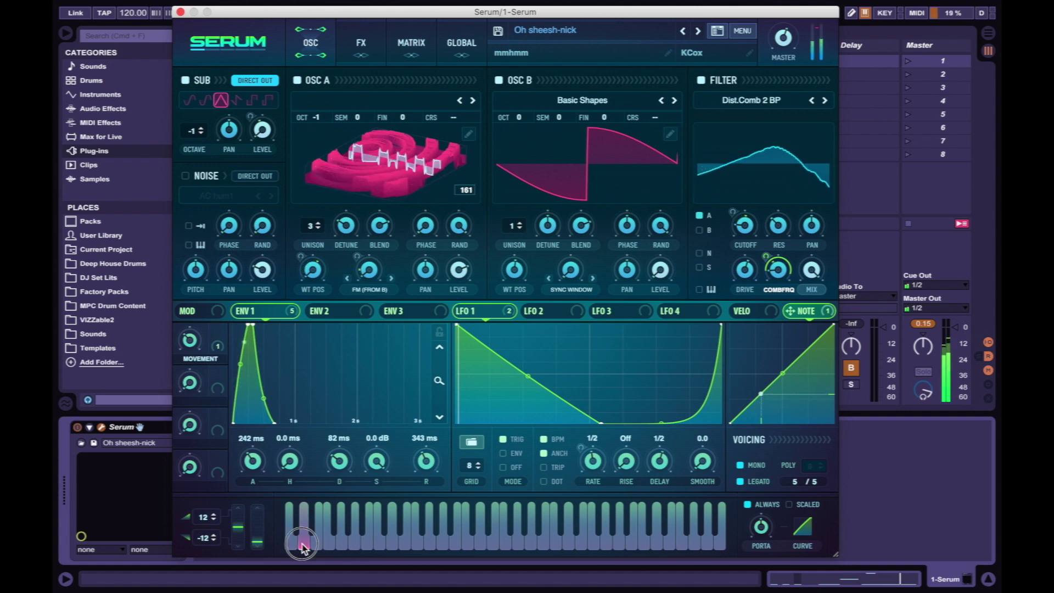
# Step the filter to Dist.Comb 2 LP, audition with pitch bends, reset the peak meter, then pick Scream BP.
pyautogui.click(812, 100)
pyautogui.click(811, 100)
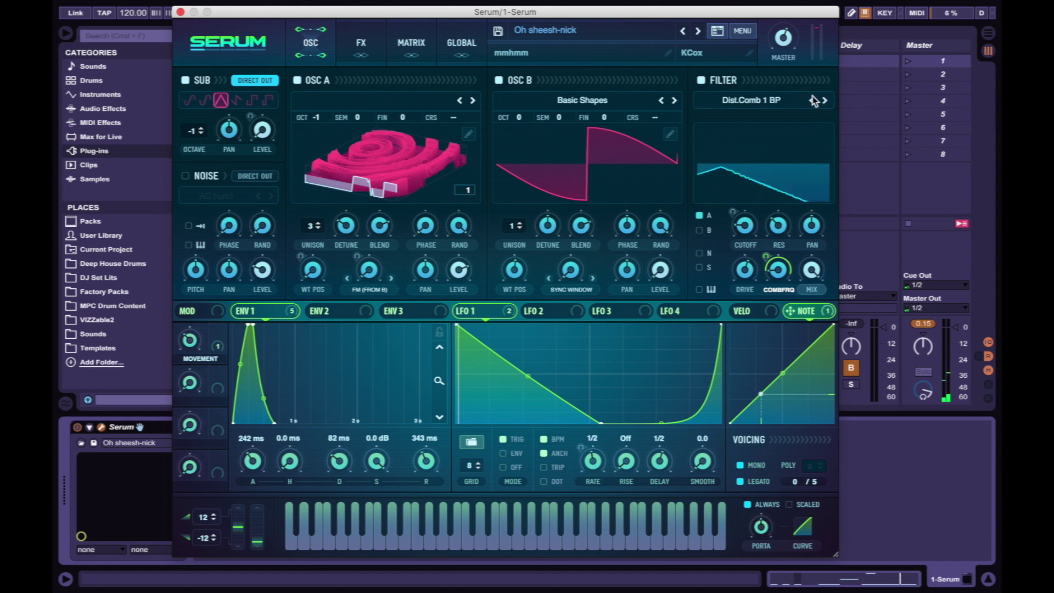
pyautogui.click(824, 100)
pyautogui.click(323, 544)
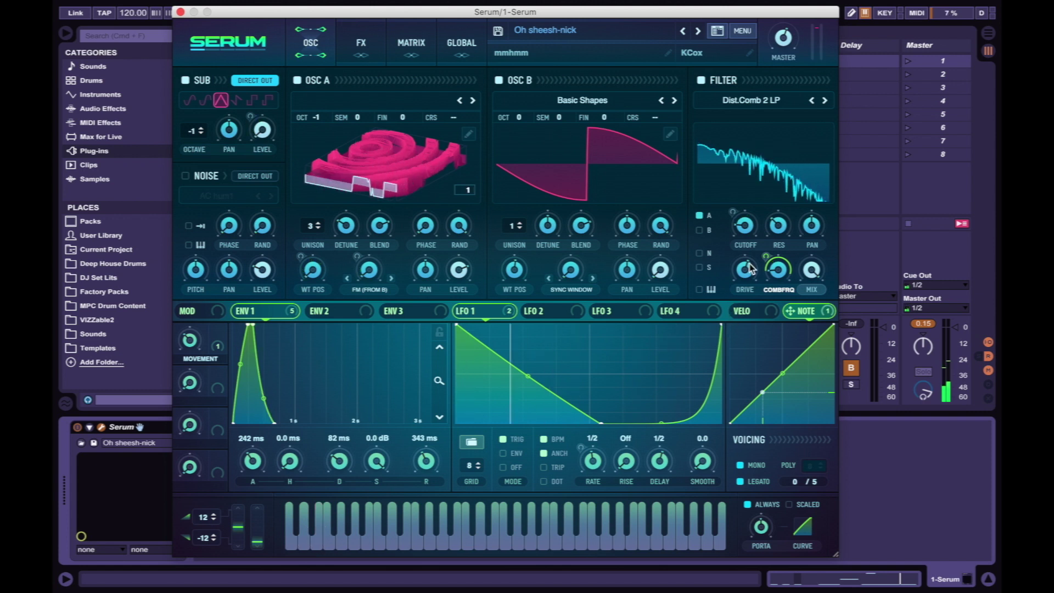
pyautogui.click(305, 546)
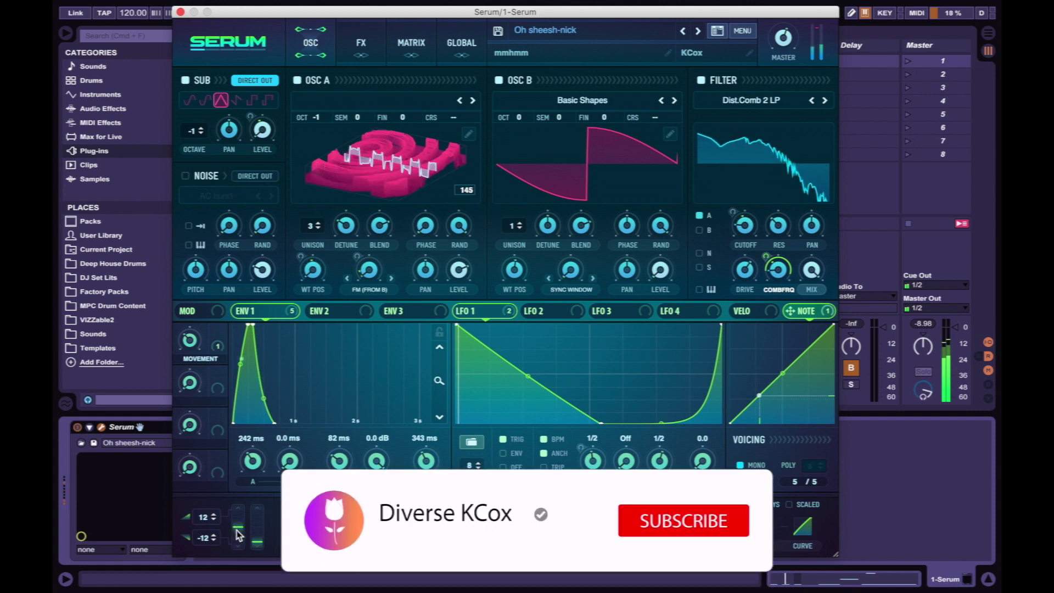
pyautogui.moveTo(238, 527); pyautogui.dragTo(243, 564)
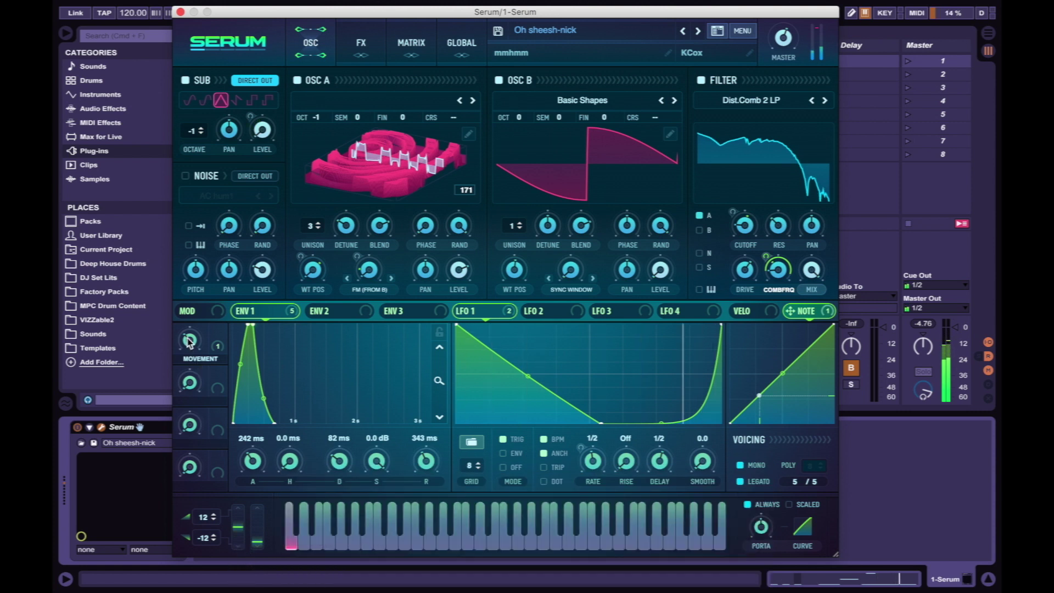
pyautogui.moveTo(236, 526); pyautogui.dragTo(253, 541)
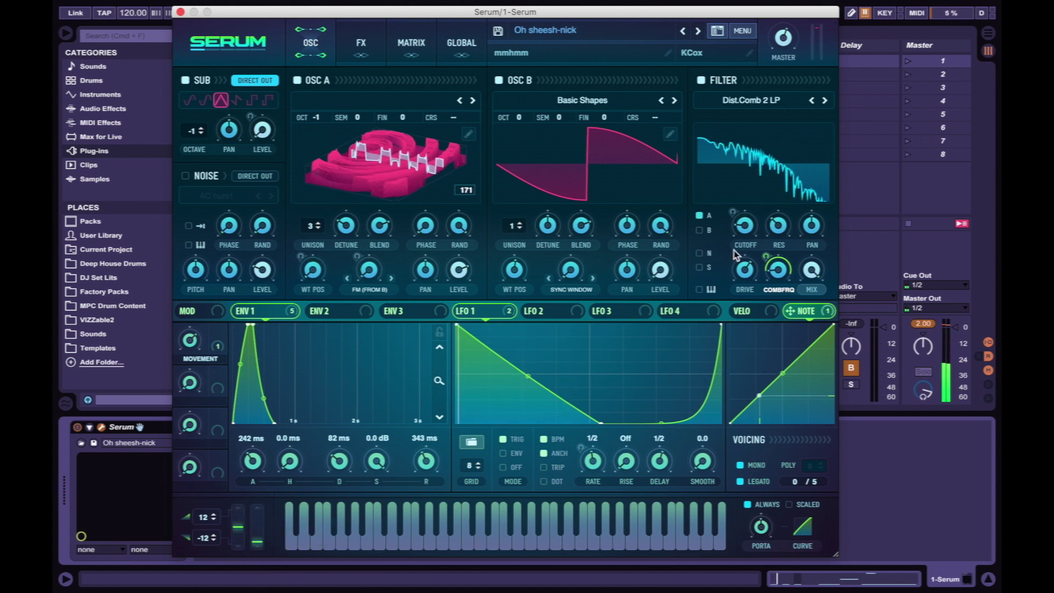
pyautogui.click(924, 325)
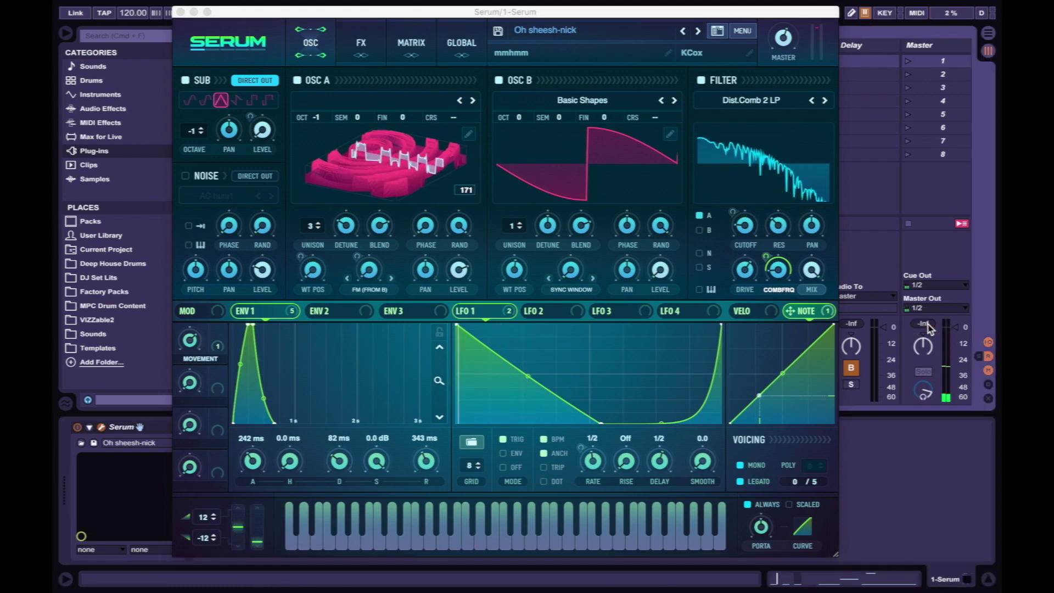
pyautogui.click(811, 101)
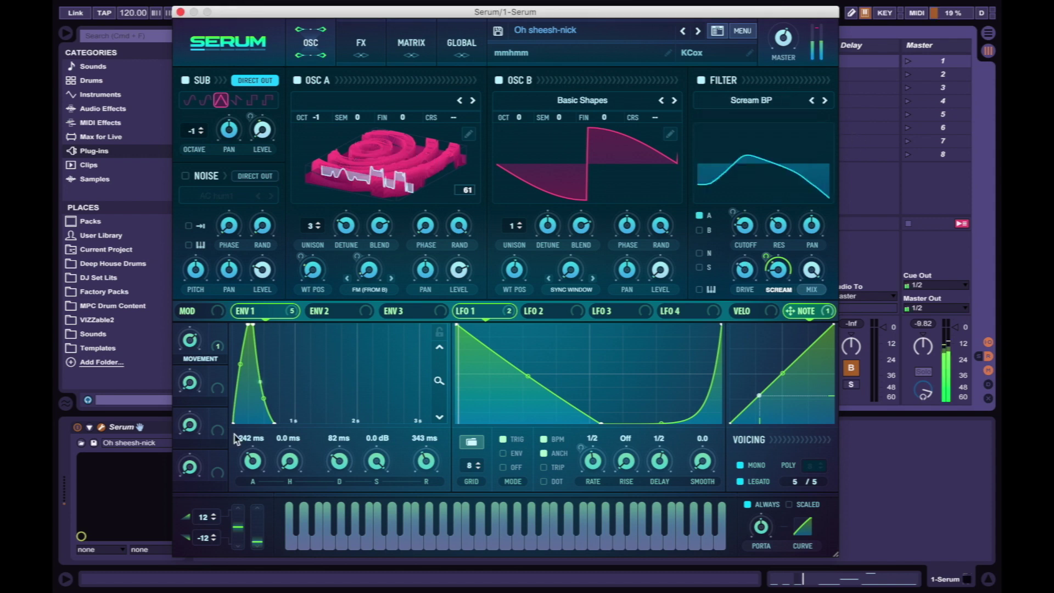
# Load the EERRAHH preset from User > Bass and play two notes.
pyautogui.click(592, 39)
pyautogui.moveTo(571, 166)
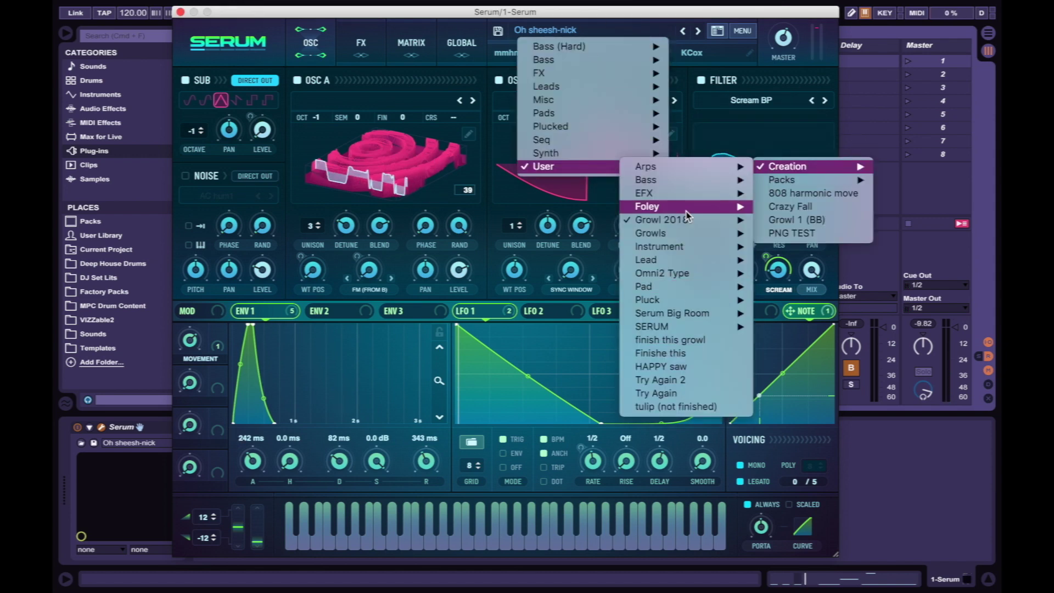
pyautogui.moveTo(646, 179)
pyautogui.moveTo(373, 19)
pyautogui.click(247, 19)
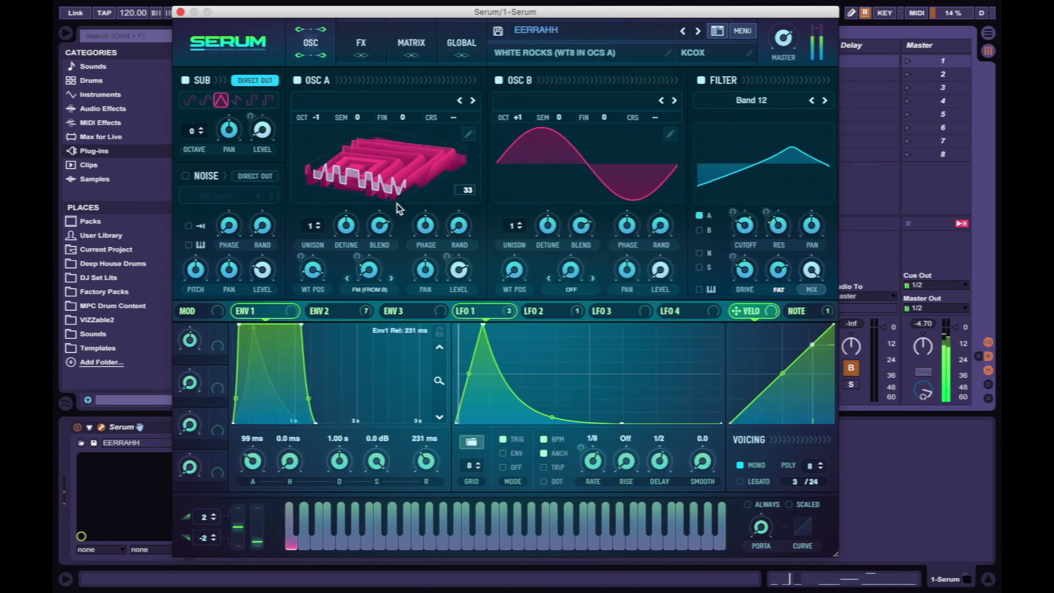
pyautogui.click(306, 548)
pyautogui.click(319, 546)
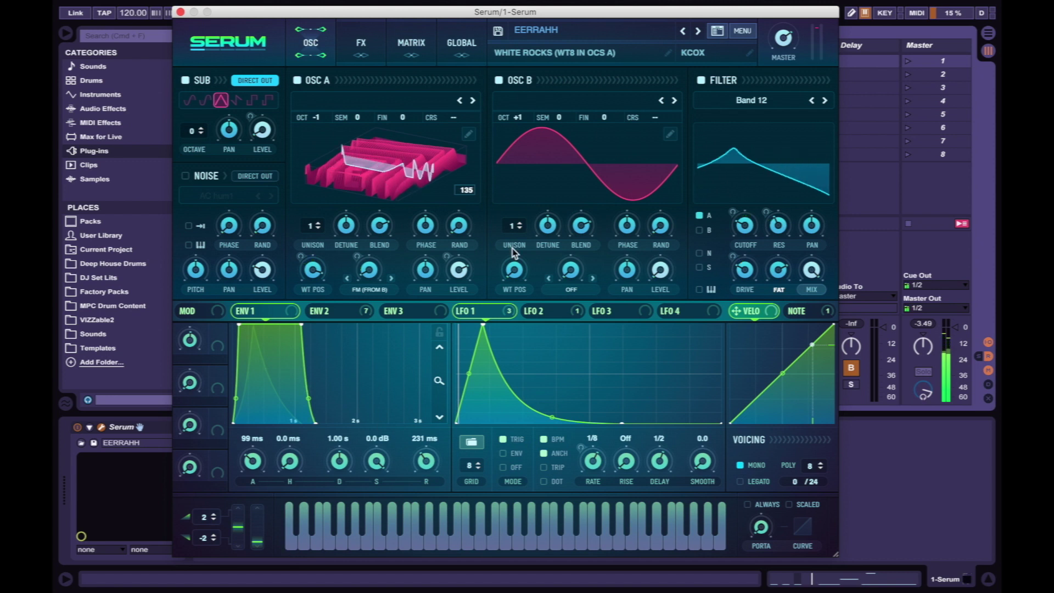
# Step through REESES PIECES, auditioning a note, to the WRED preset.
pyautogui.click(697, 31)
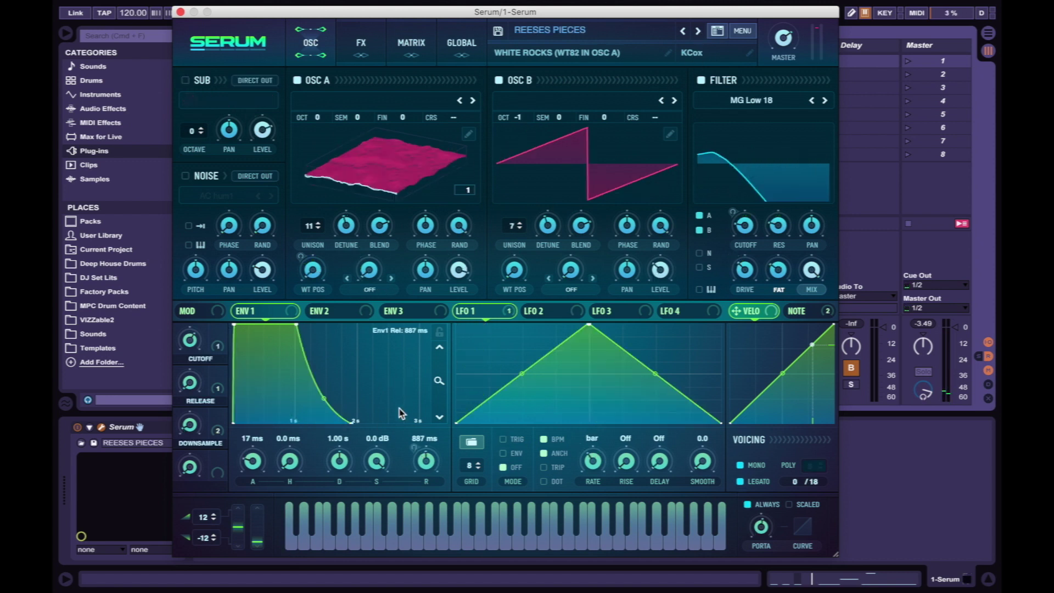
pyautogui.click(297, 547)
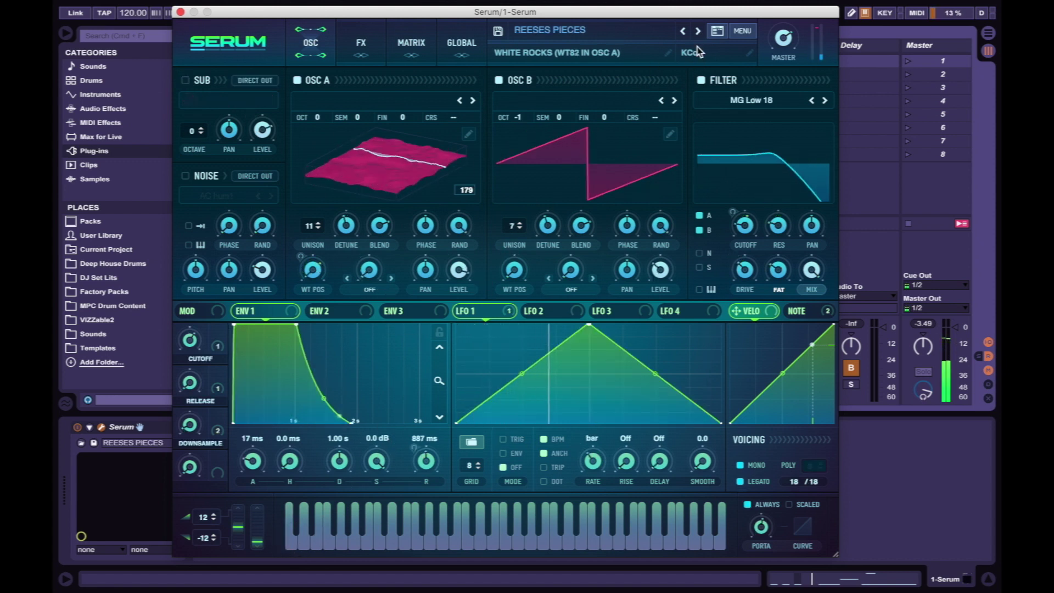
pyautogui.click(698, 31)
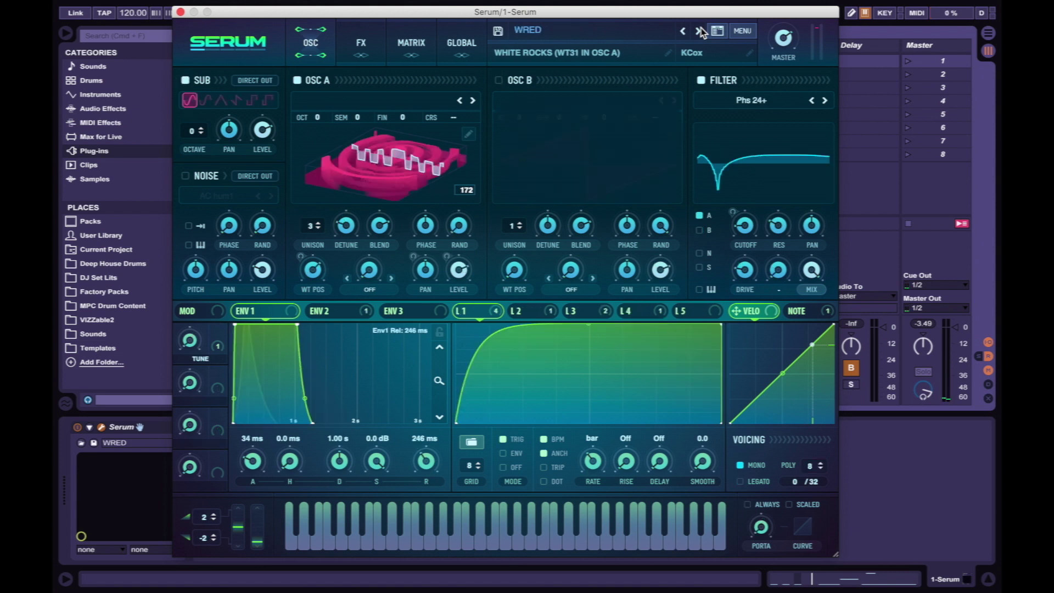
# Advance to WU-WAHH-HUAH, play three low notes, and open the filter type list.
pyautogui.click(699, 32)
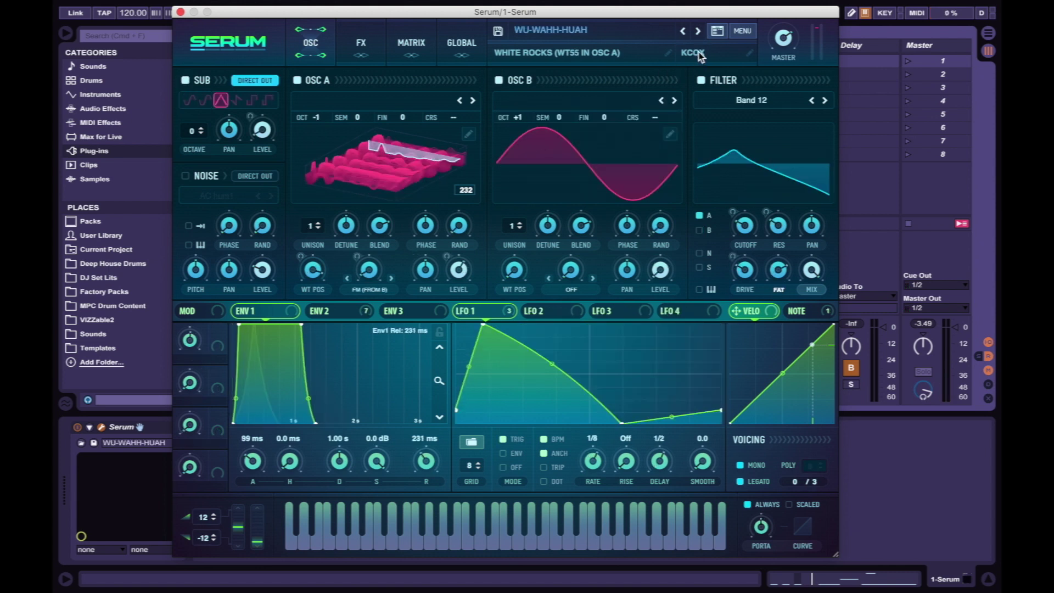
pyautogui.click(305, 546)
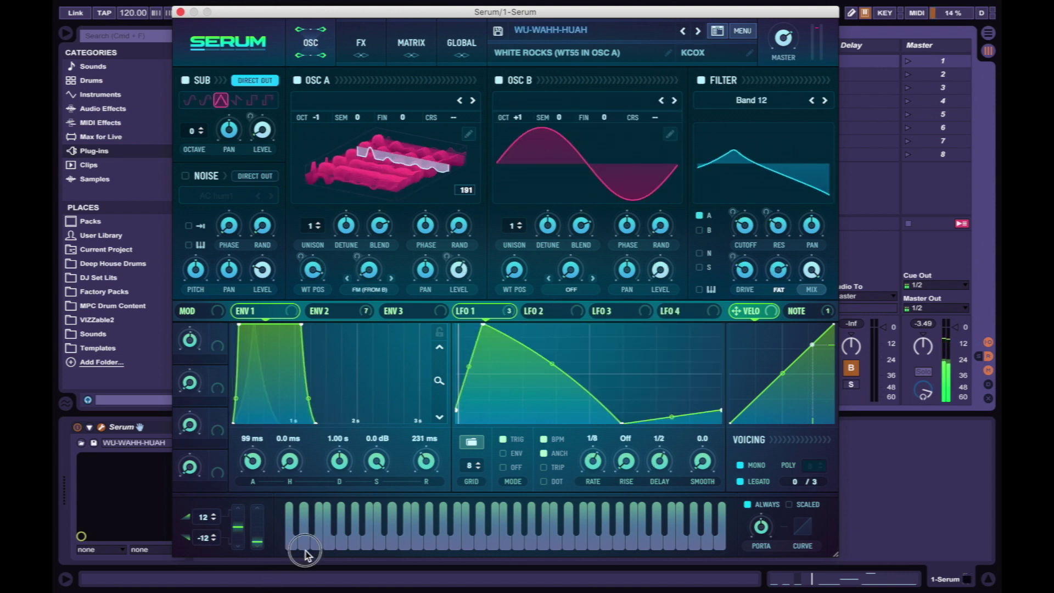
pyautogui.click(291, 543)
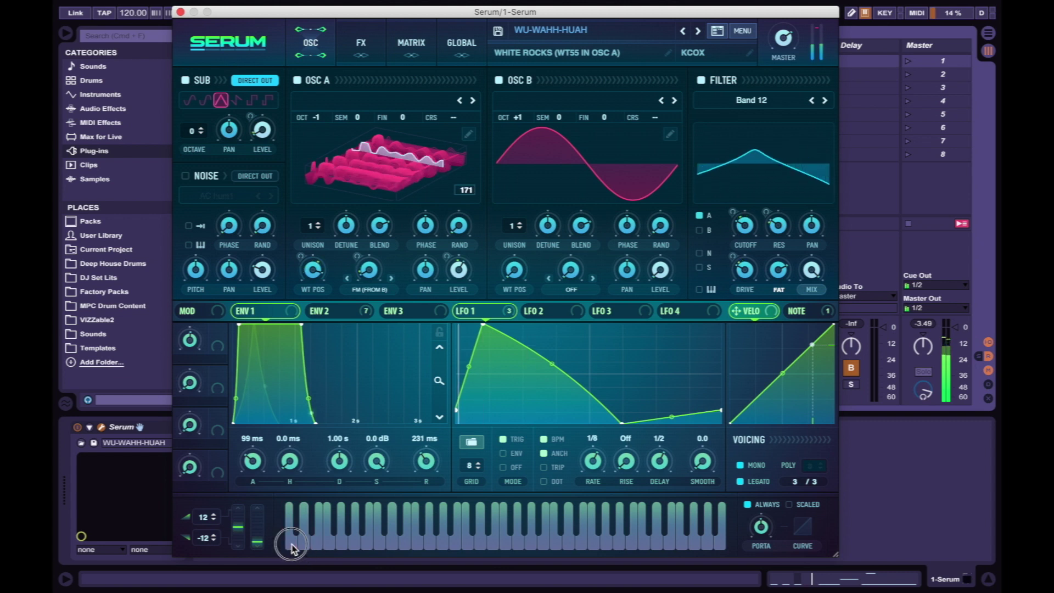
pyautogui.click(320, 545)
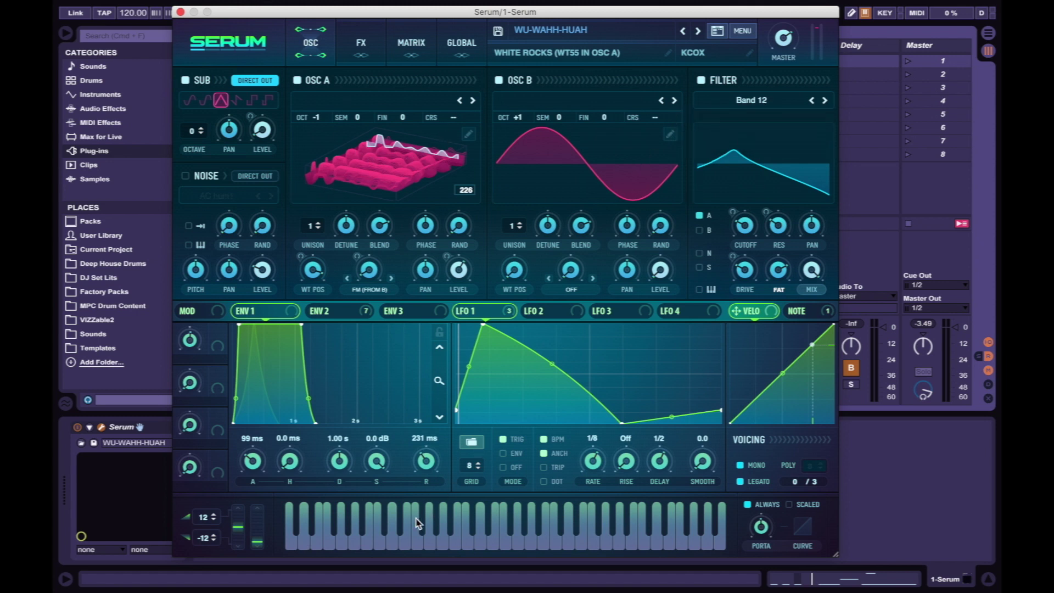
pyautogui.click(751, 100)
# Set the filter to Misc > Scream LP, check the velocity modulation, and audition low notes.
pyautogui.moveTo(757, 155)
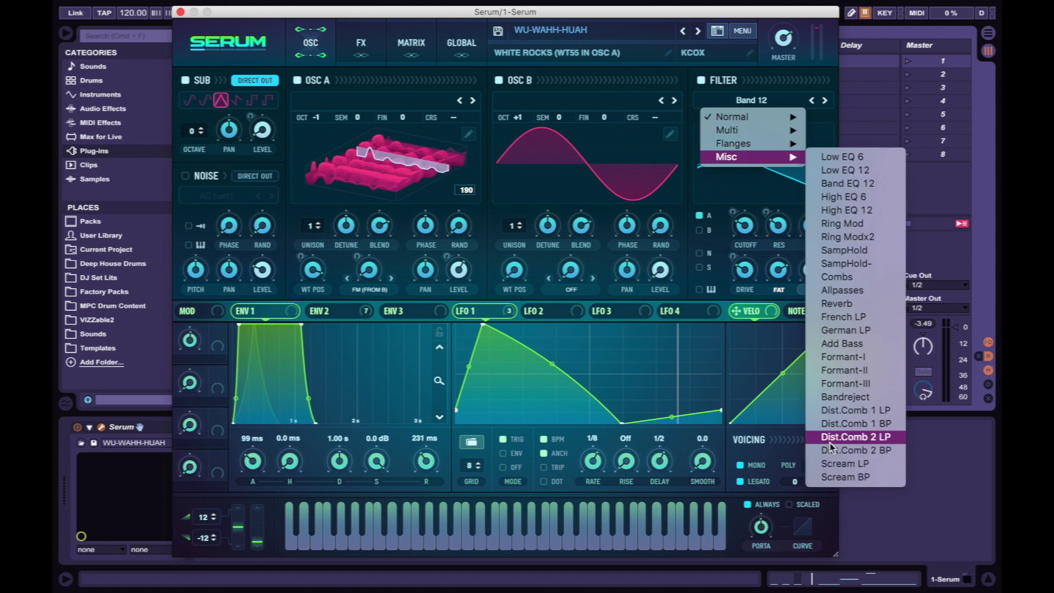
pyautogui.click(848, 479)
pyautogui.click(295, 544)
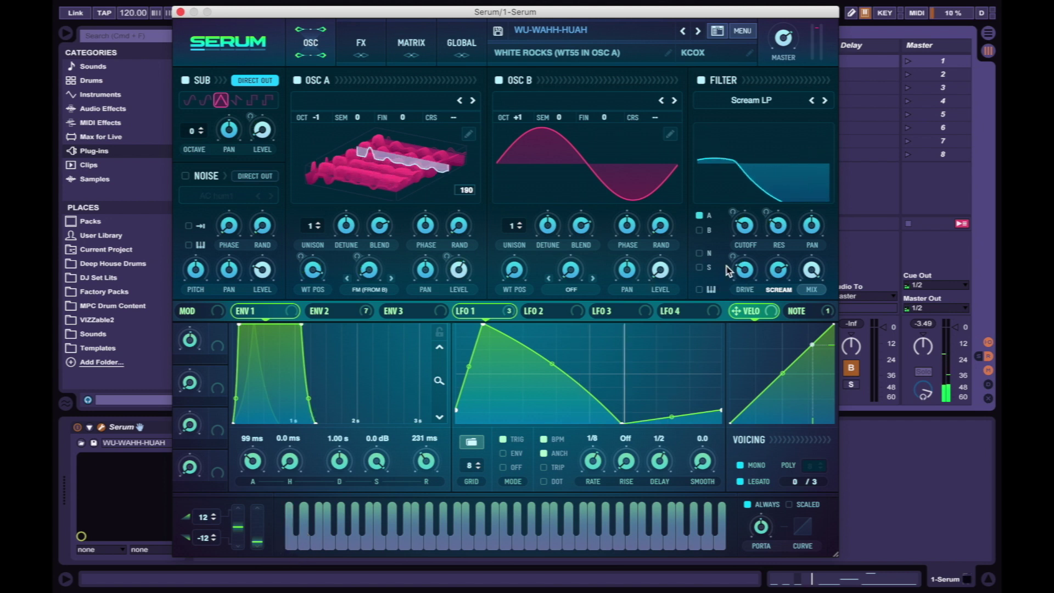
pyautogui.click(759, 311)
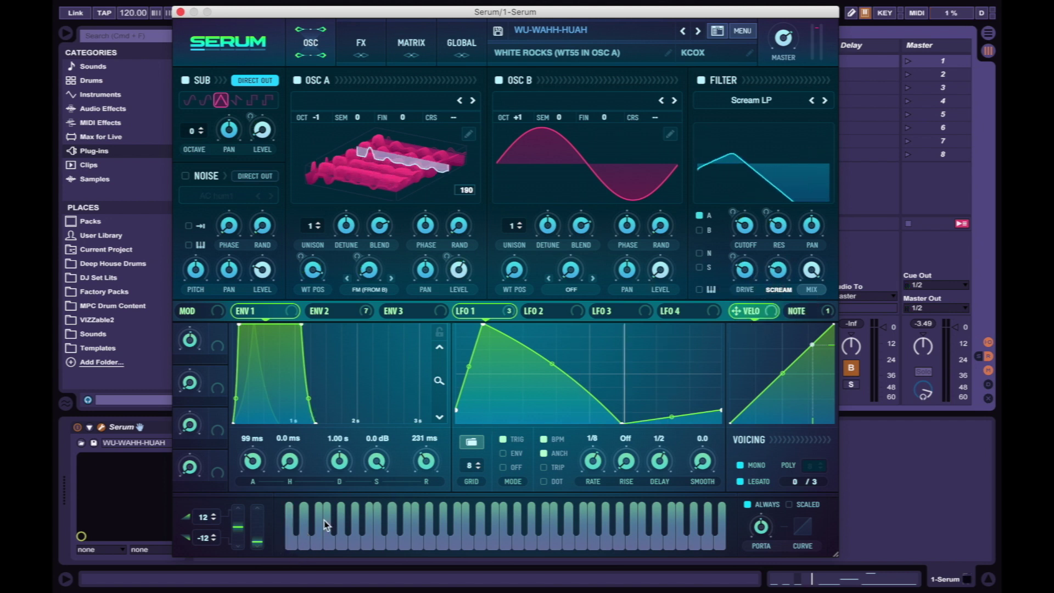
pyautogui.click(300, 544)
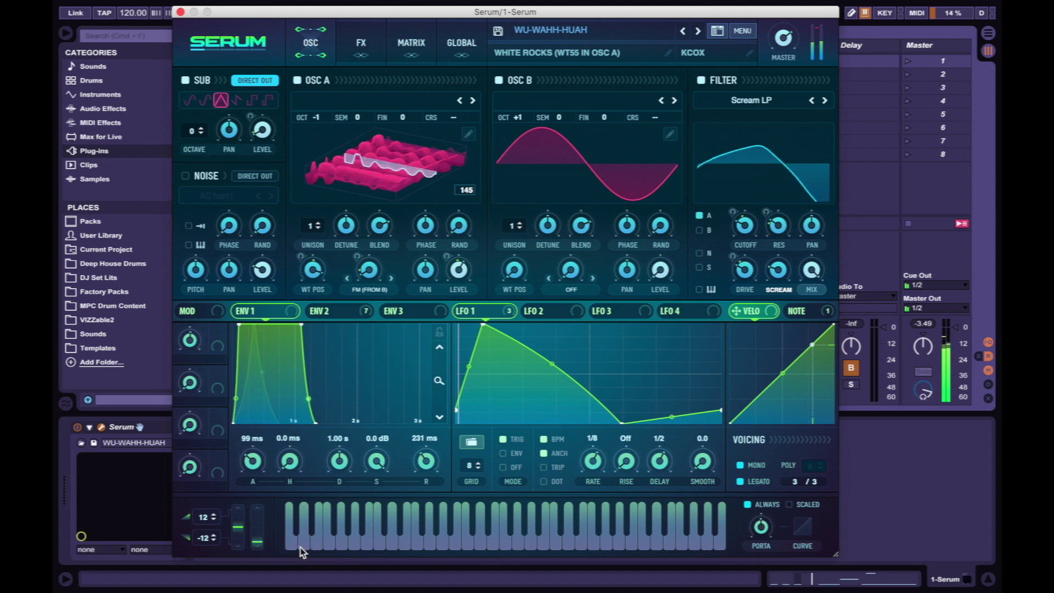
pyautogui.click(293, 545)
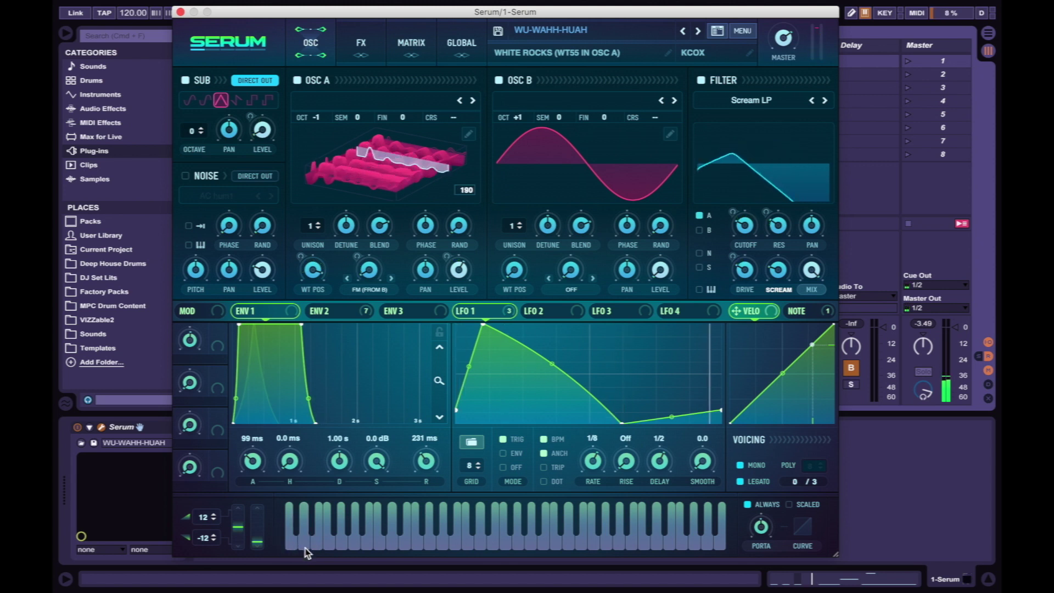
pyautogui.click(305, 541)
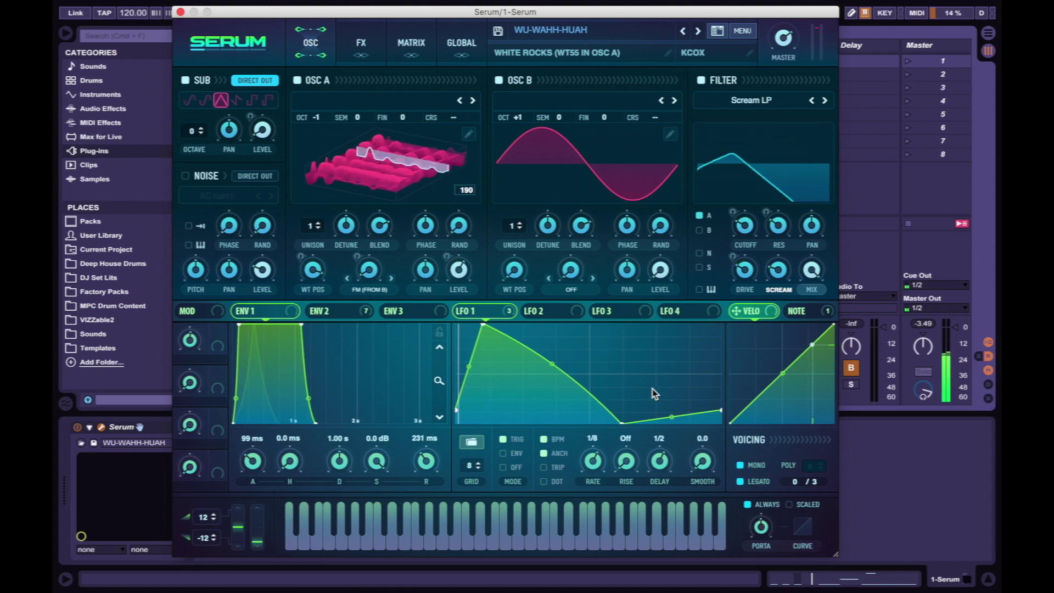
# Step the filter type to Scream BP and play three low notes.
pyautogui.click(824, 101)
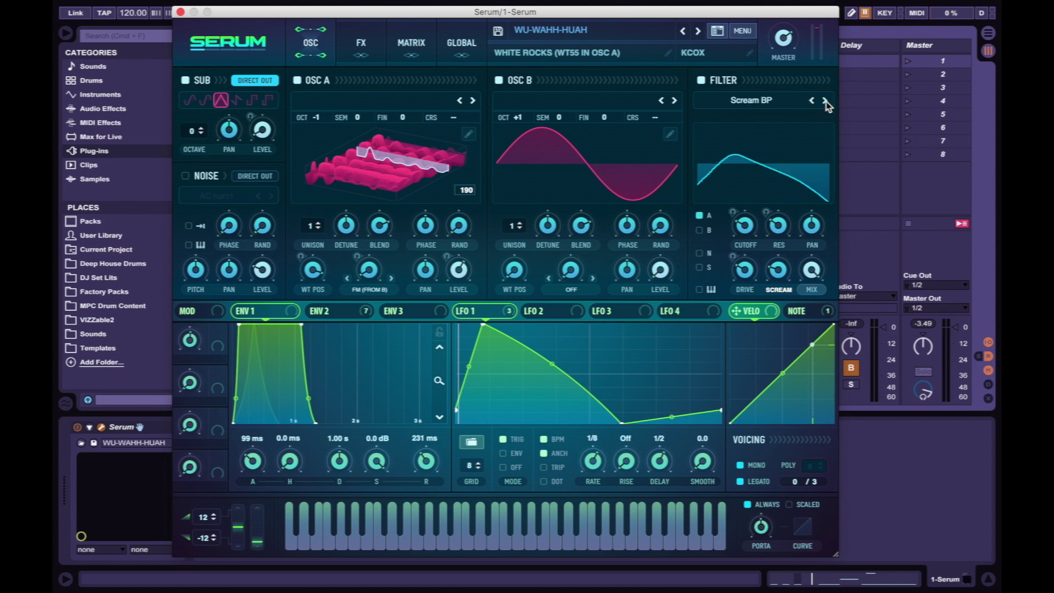
pyautogui.click(302, 544)
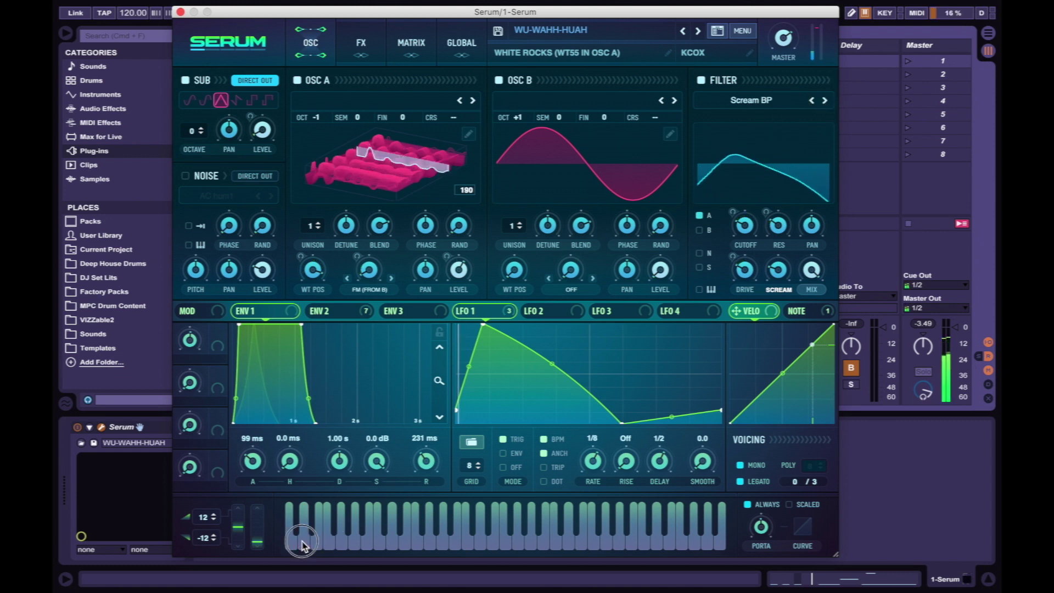
pyautogui.click(290, 543)
pyautogui.click(311, 540)
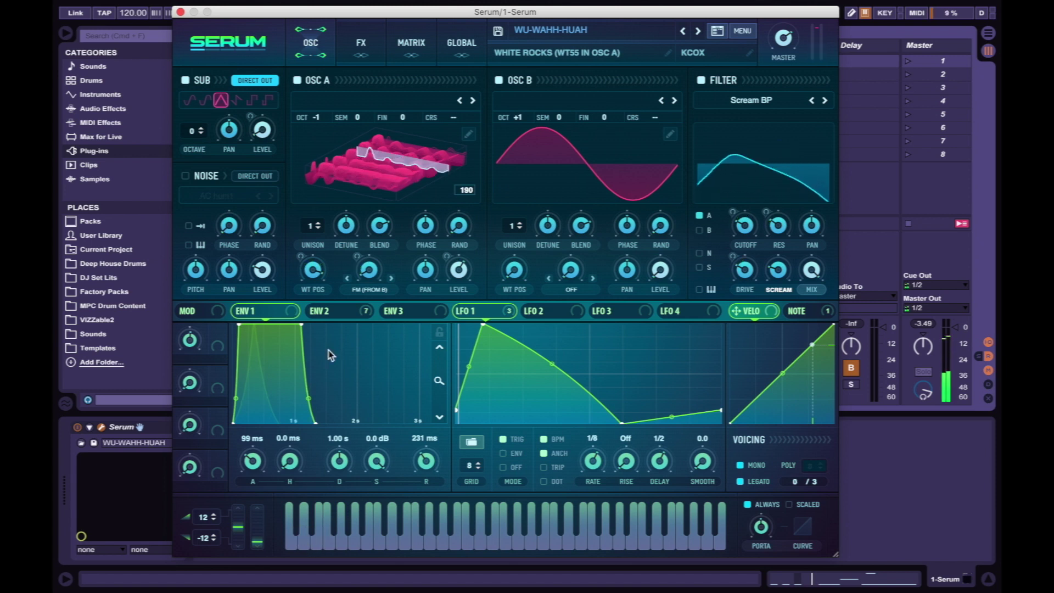
pyautogui.click(289, 542)
pyautogui.click(330, 535)
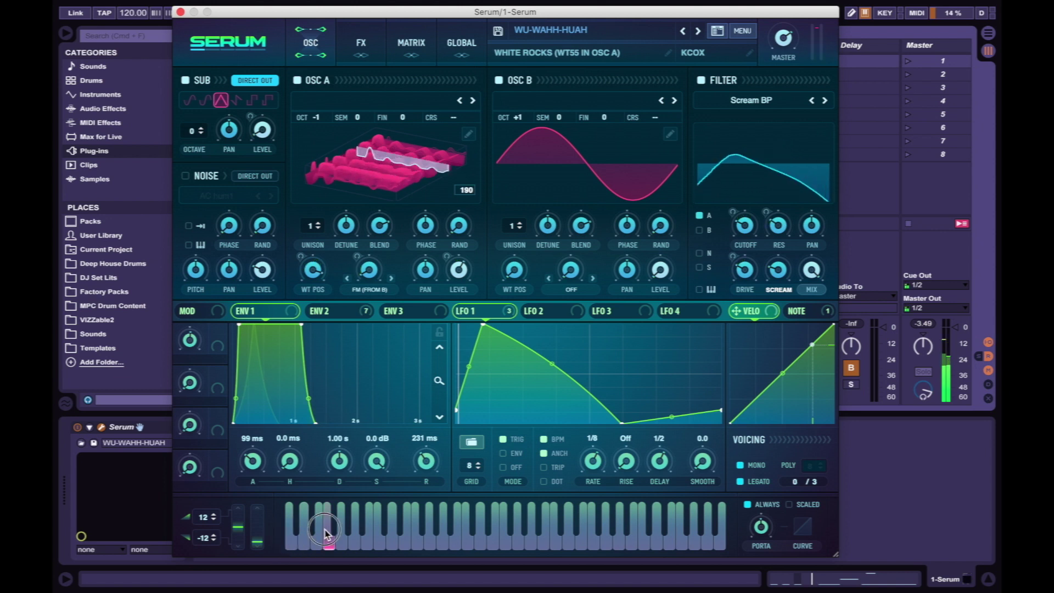